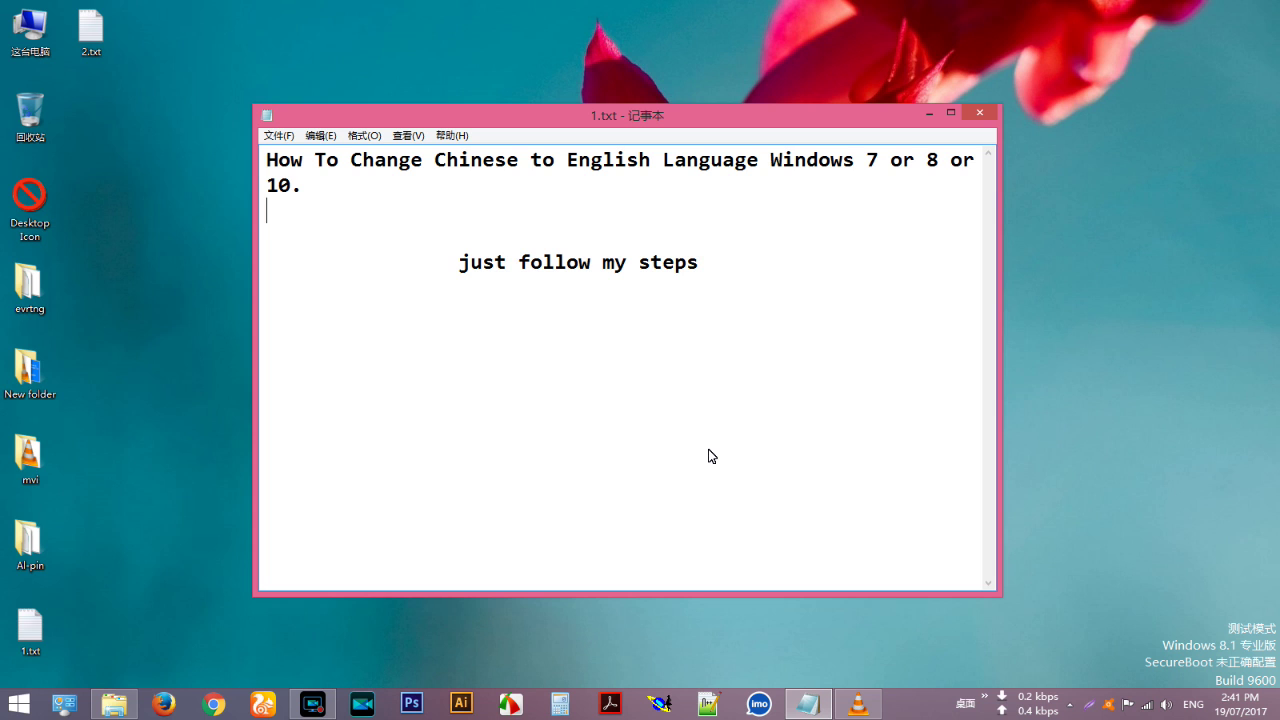
- Minimize the open text file and open the Control Panel by searching for "control"
left_click(928, 113)
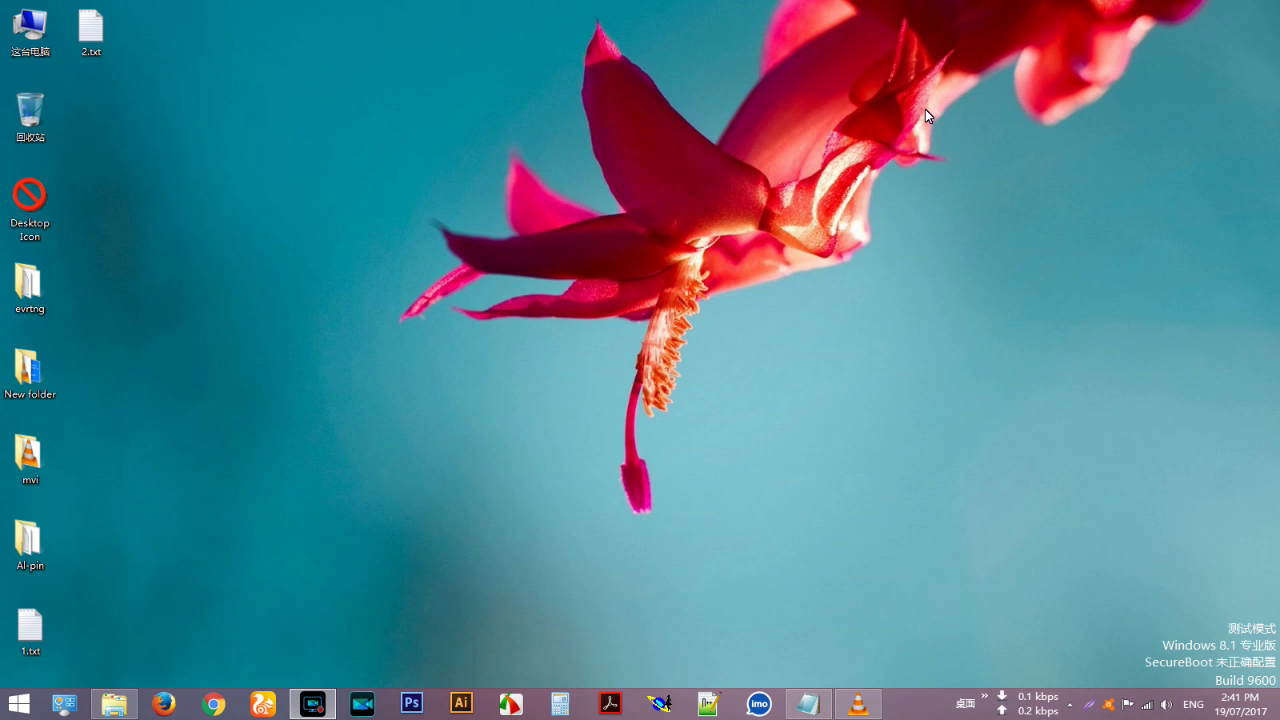
left_click(20, 706)
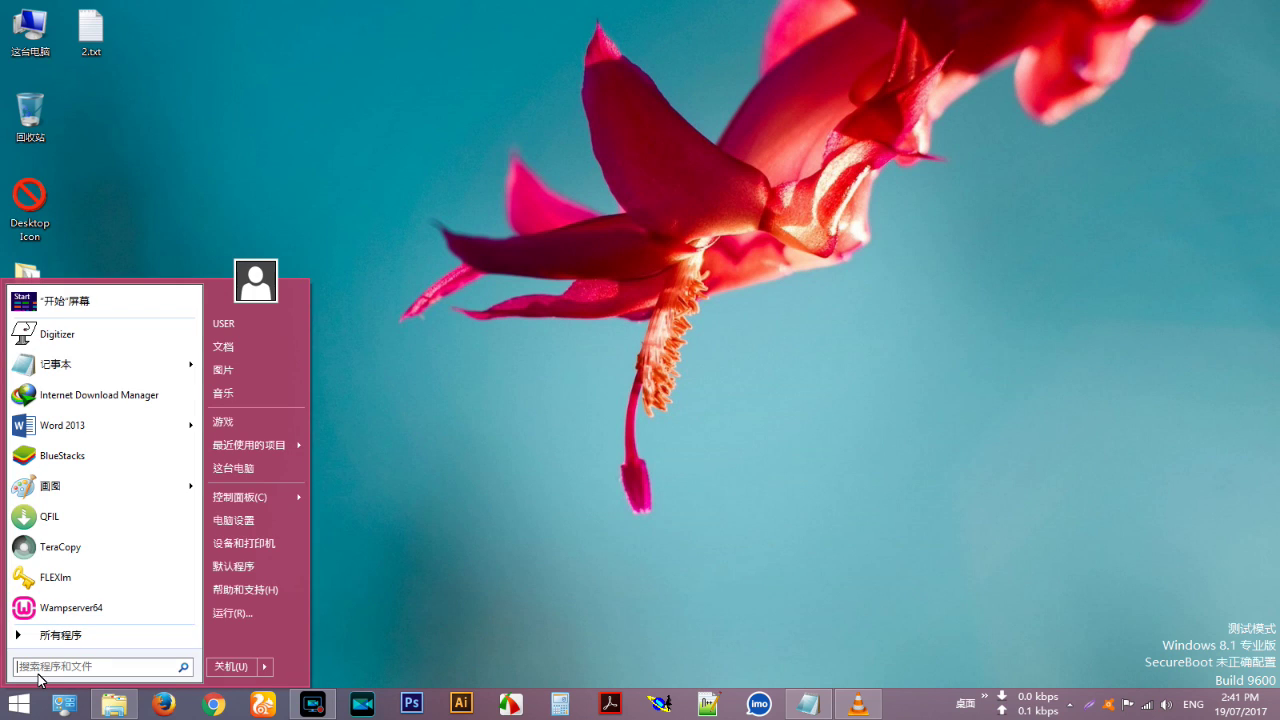
type("con")
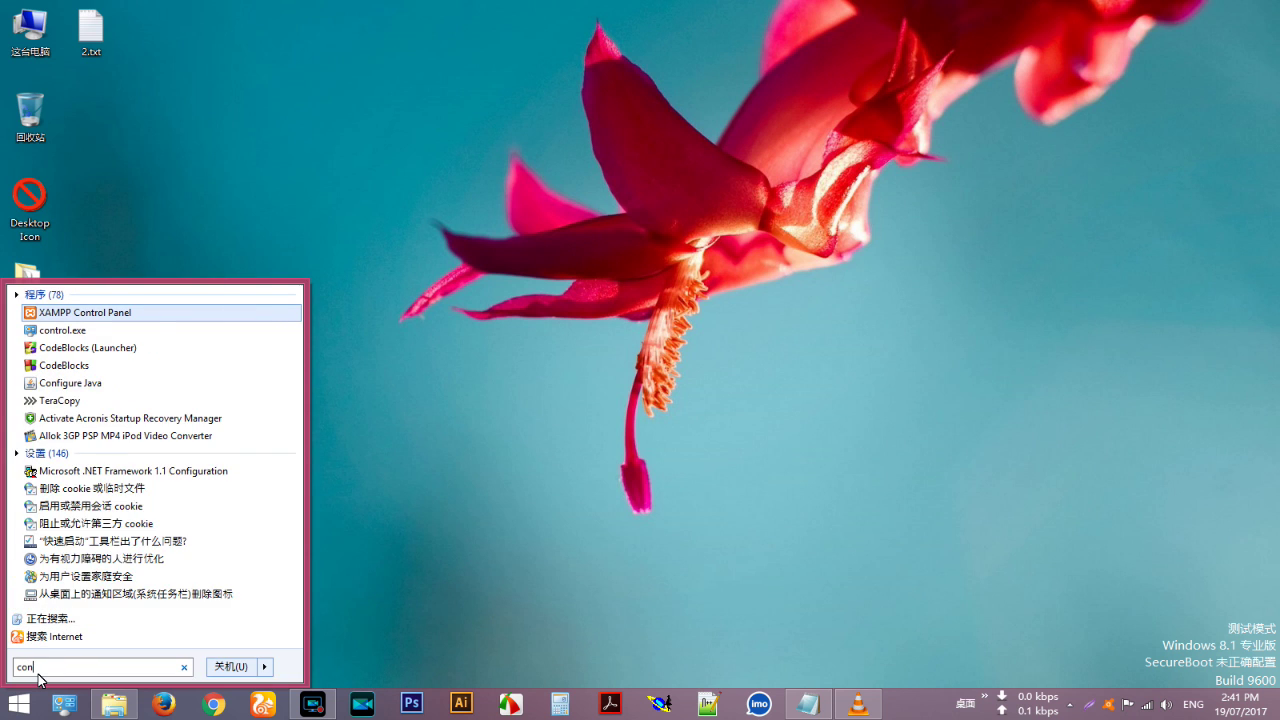
type("trol")
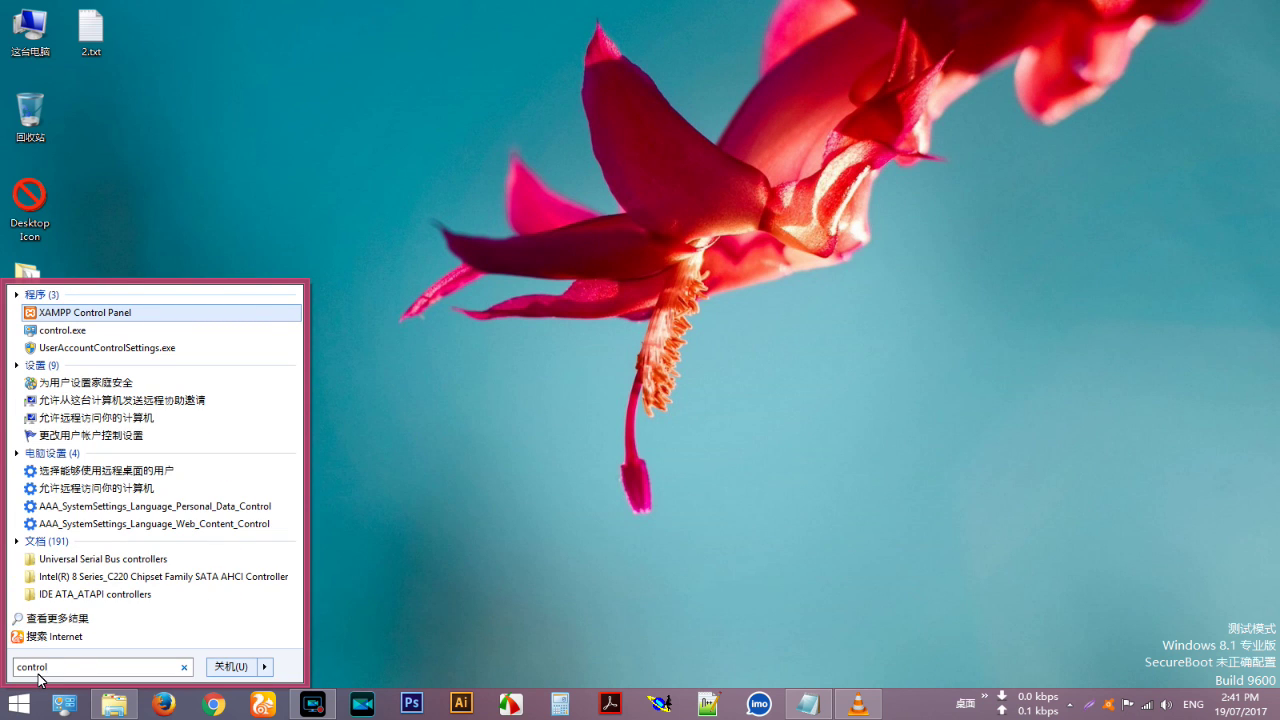
left_click(70, 333)
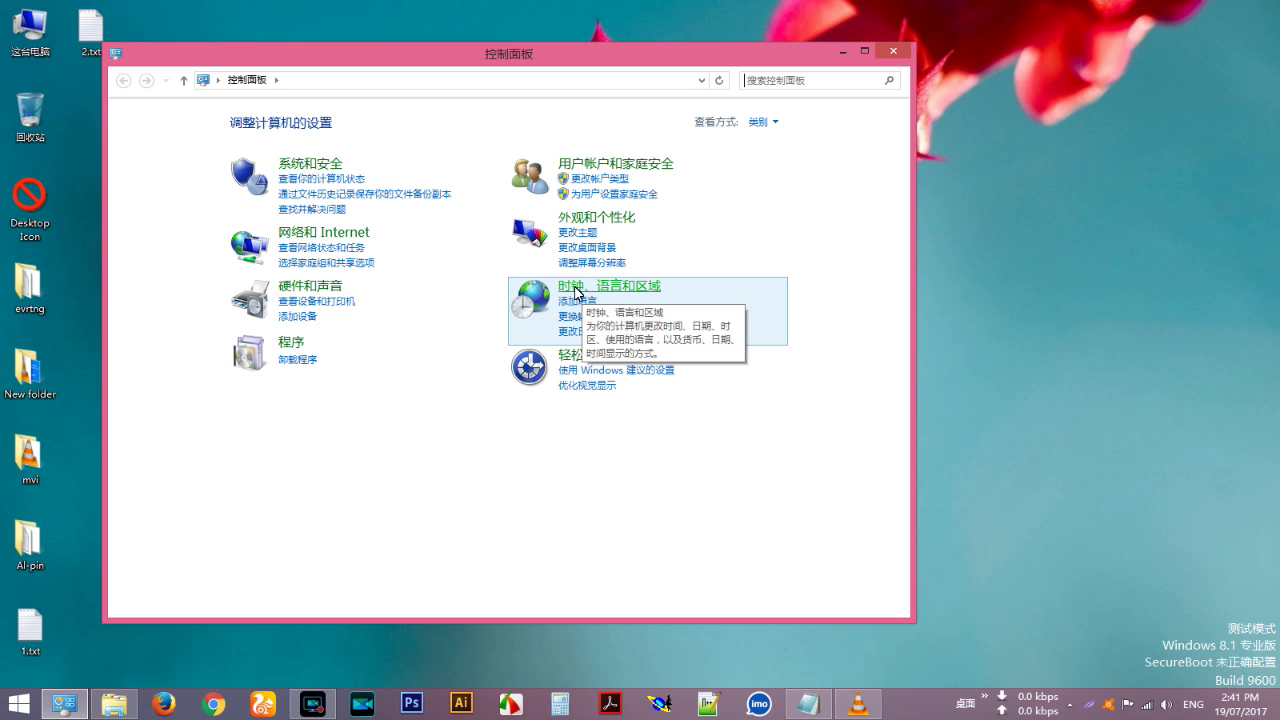
- Open the language preferences within the clock, language and region settings and select the Chinese language entry
left_click(571, 289)
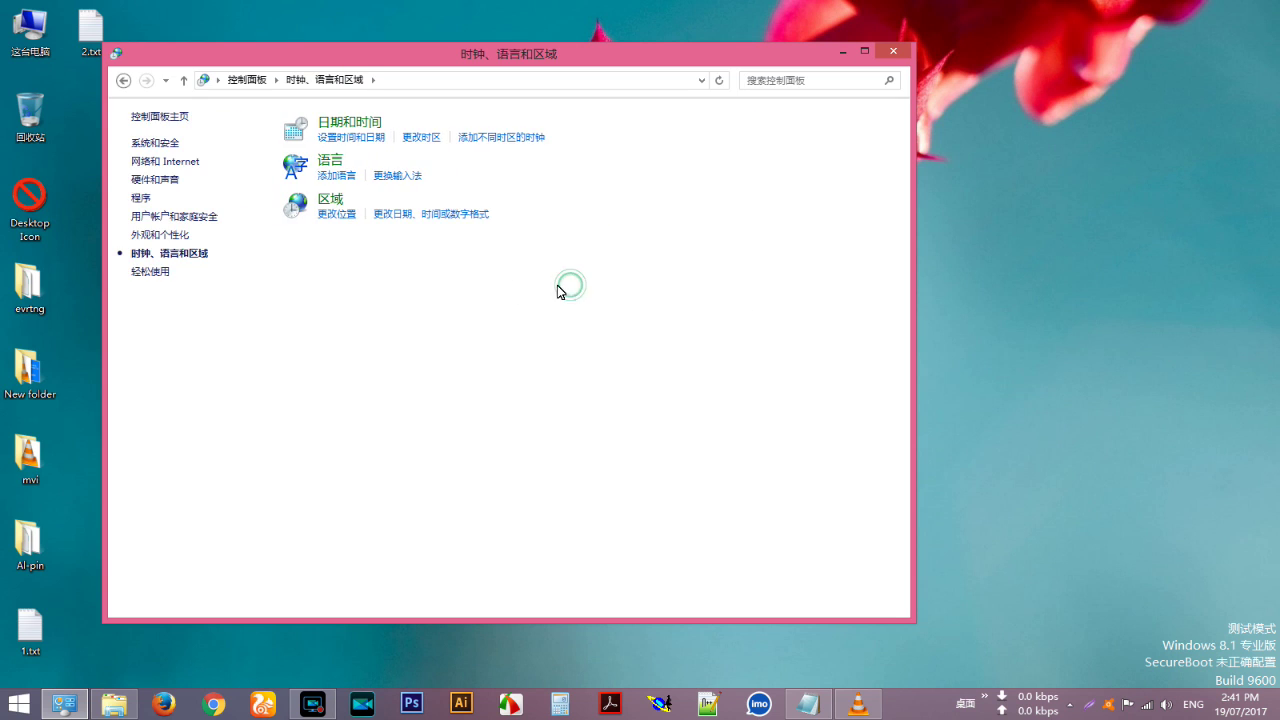
left_click(327, 163)
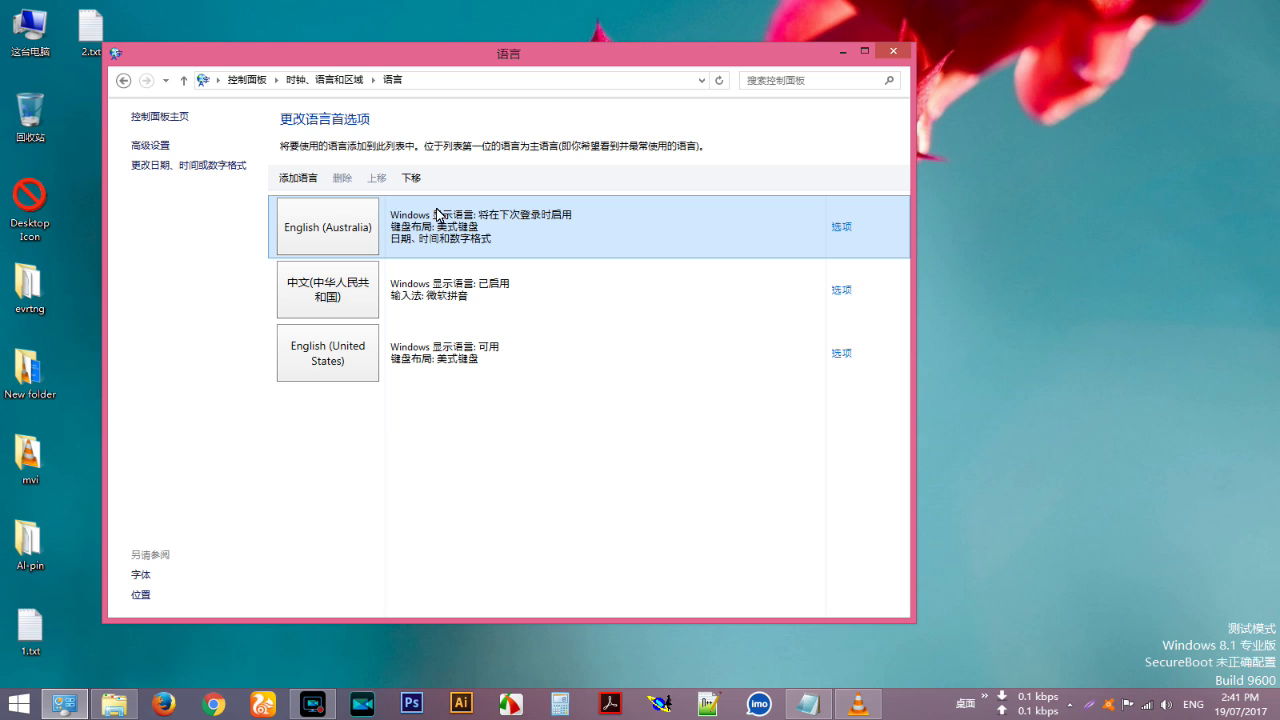
left_click(395, 283)
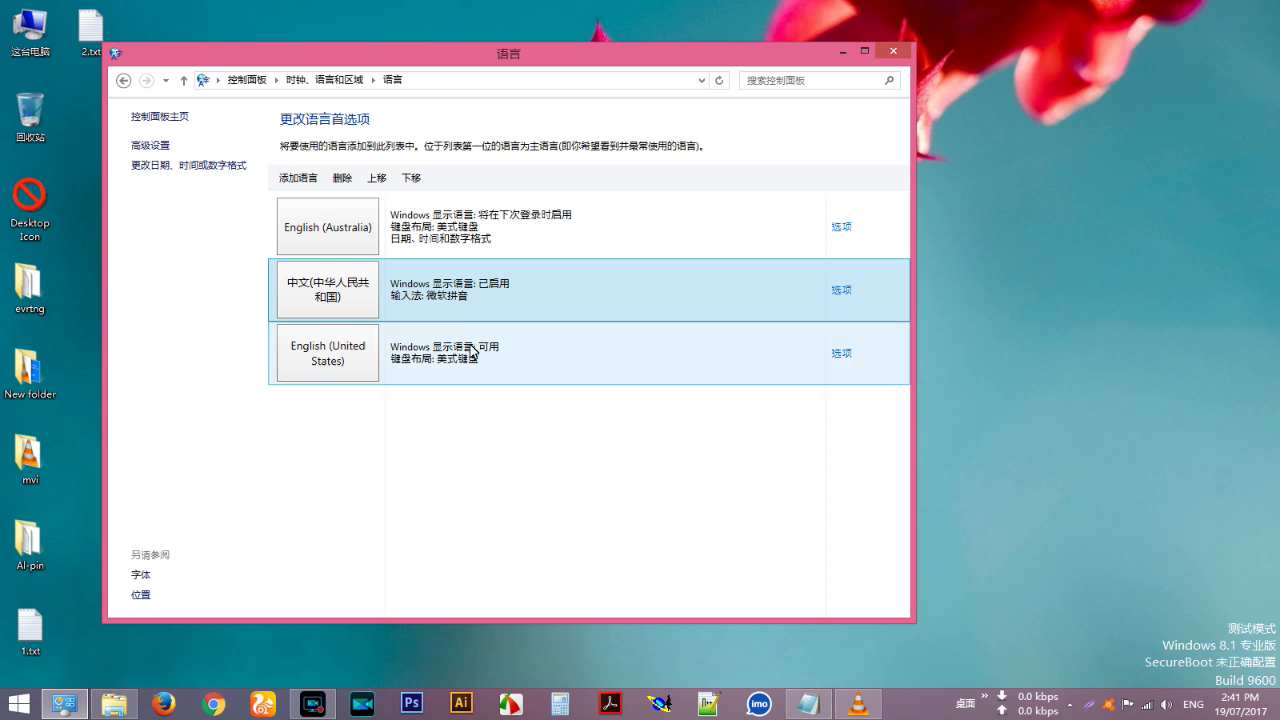
- Open the list of languages that can be added, maximize the window and look through the available languages
left_click(311, 183)
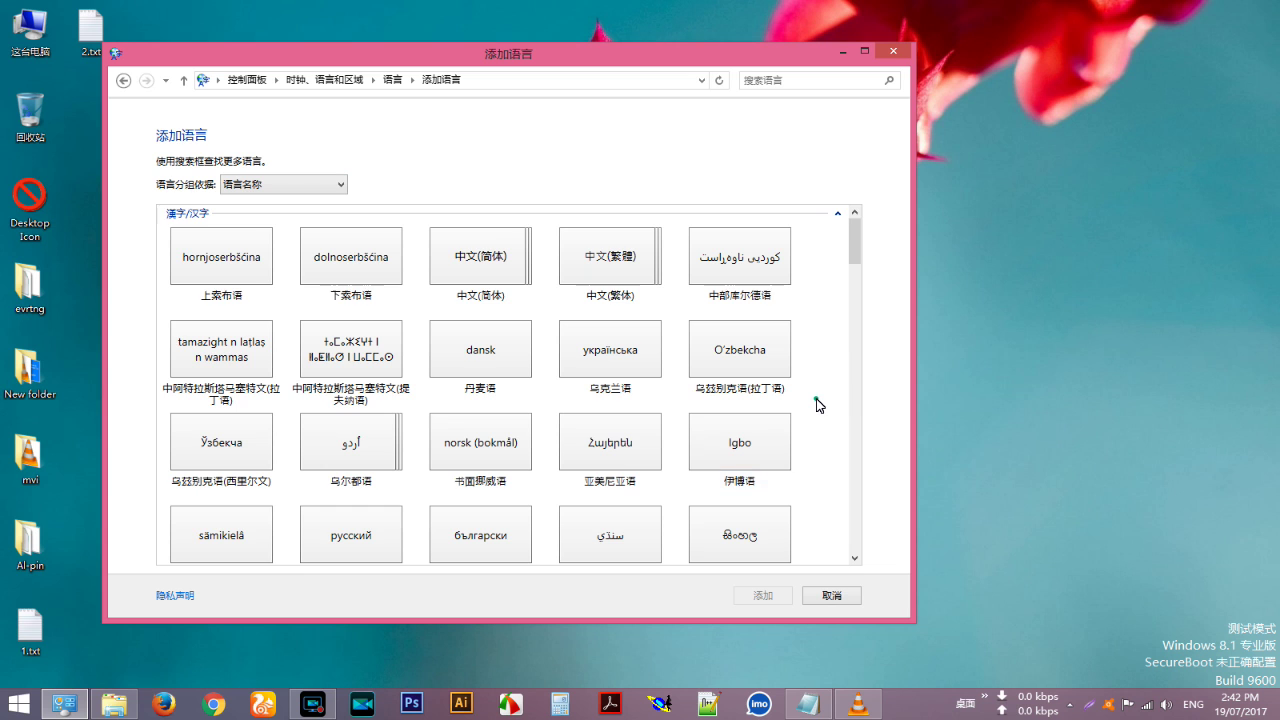
scroll(817, 402, "down", 6)
scroll(817, 405, "down", 6)
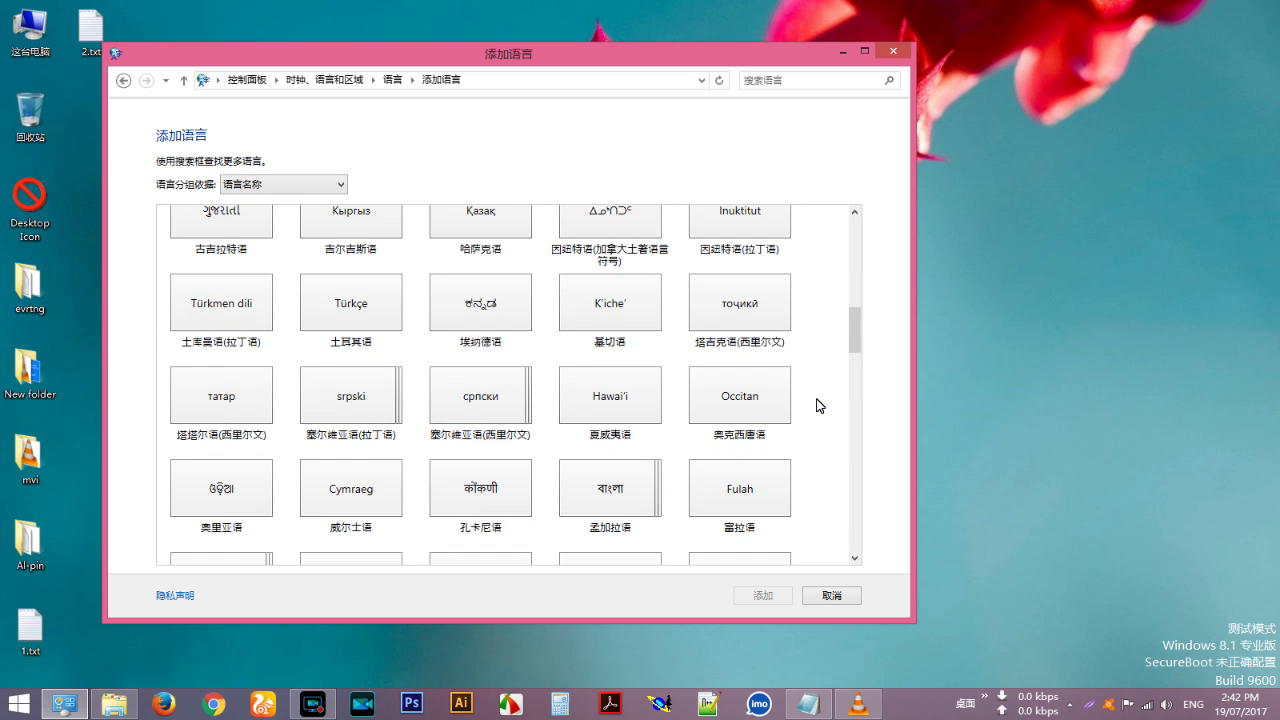
scroll(817, 405, "down", 6)
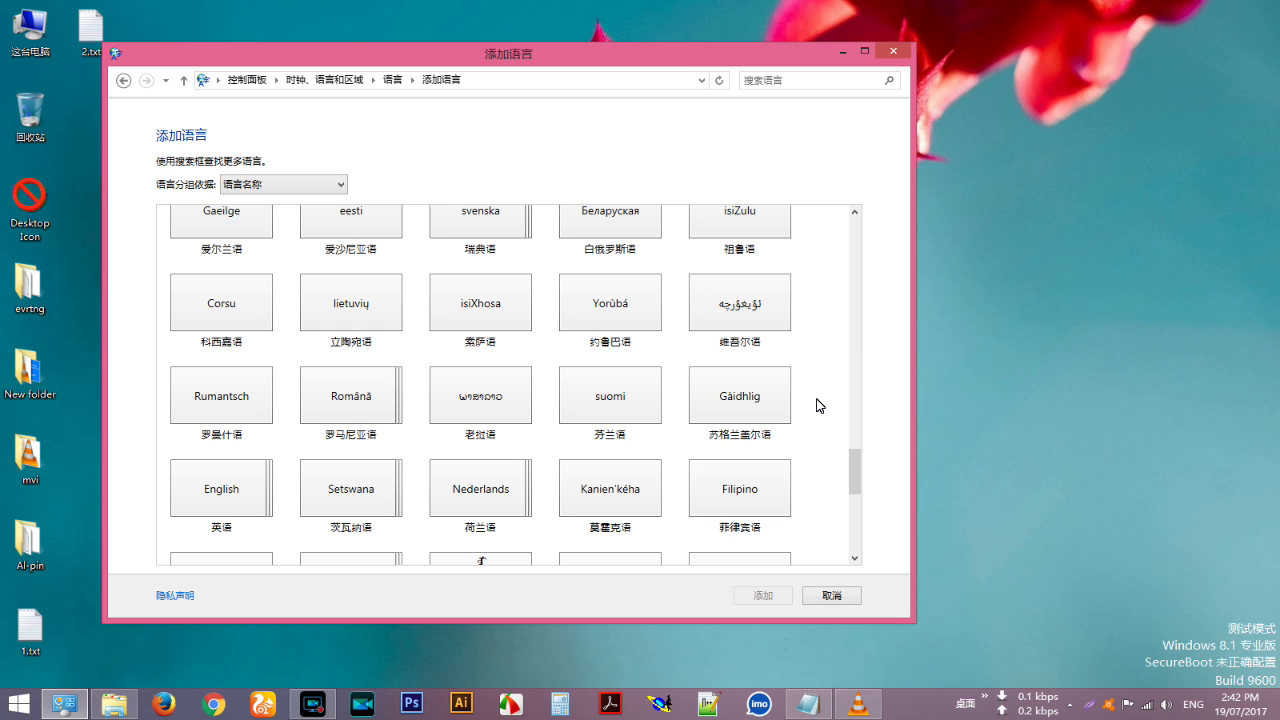
scroll(817, 405, "down", 5)
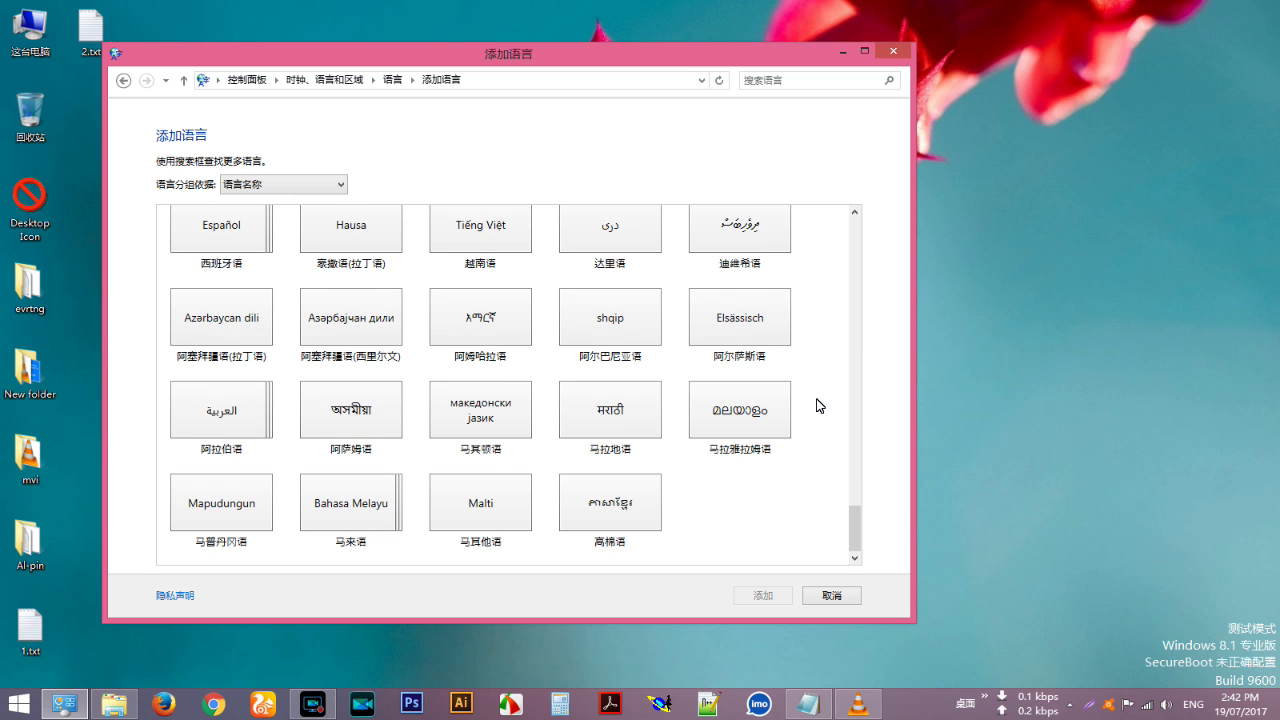
scroll(817, 405, "up", 10)
scroll(817, 405, "up", 8)
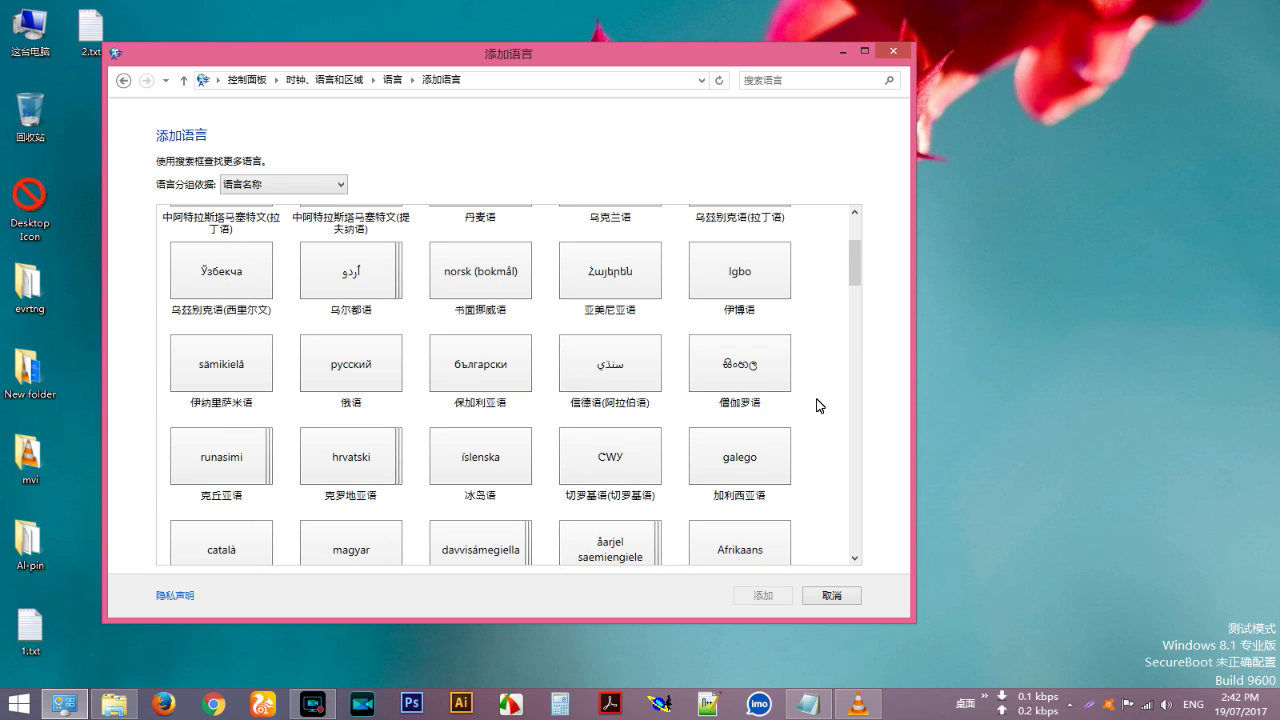
scroll(817, 405, "down", 4)
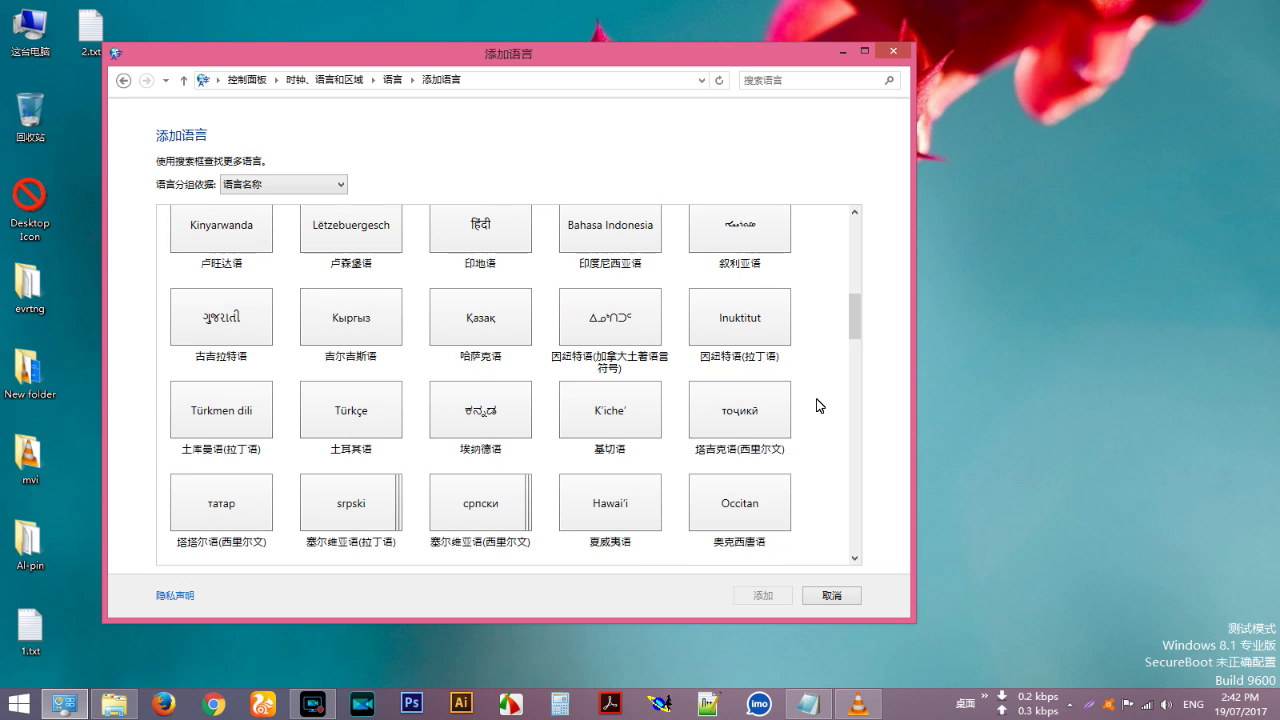
left_click(865, 51)
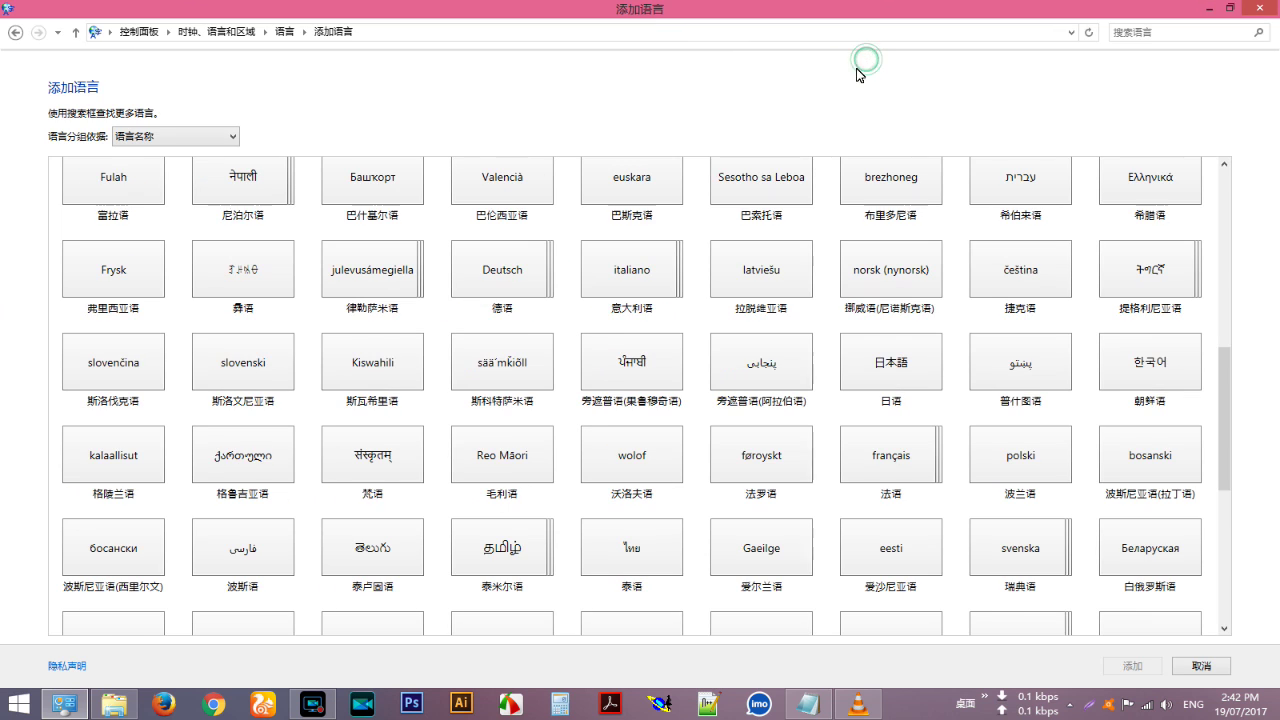
scroll(322, 246, "up", 5)
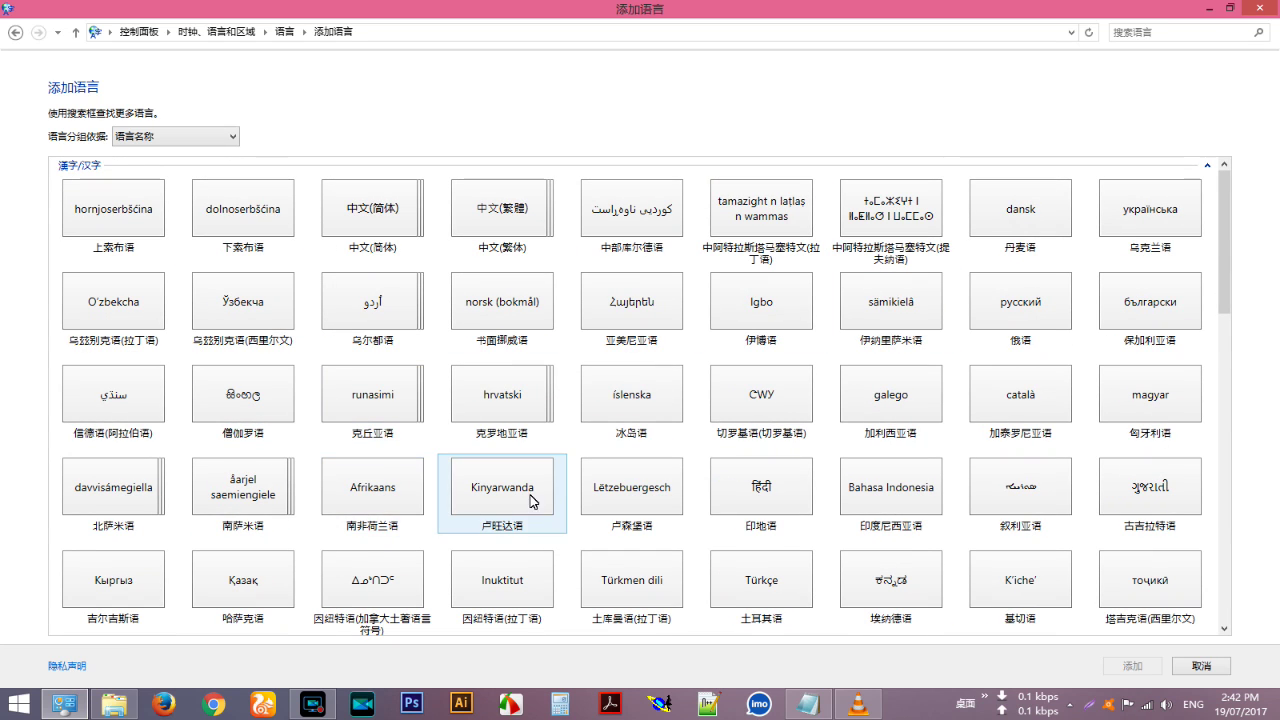
scroll(1131, 495, "down", 3)
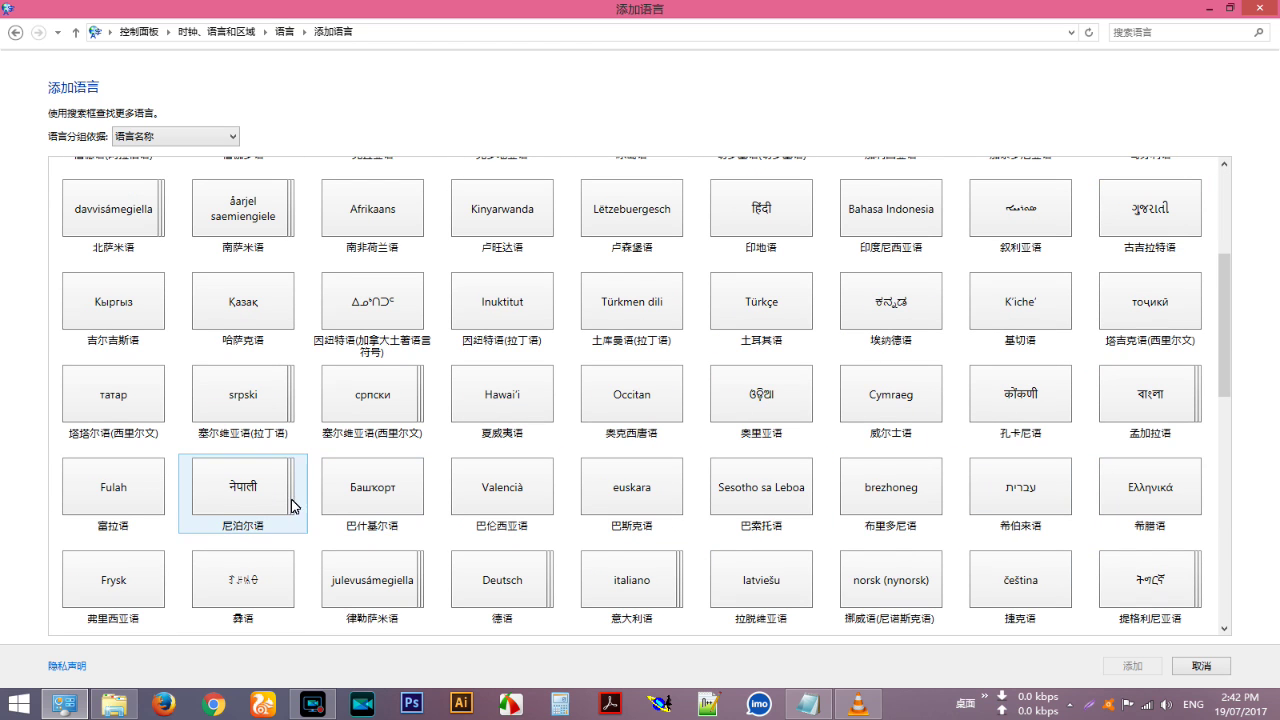
scroll(155, 535, "down", 2)
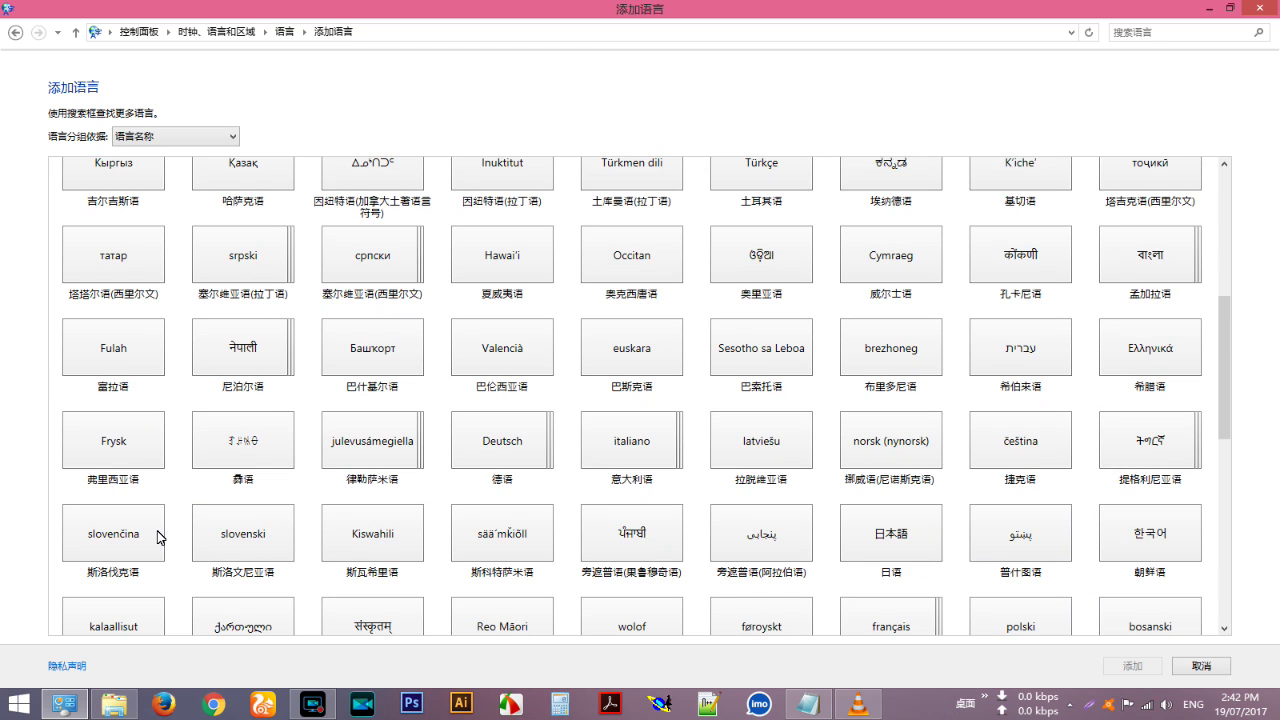
scroll(157, 537, "down", 2)
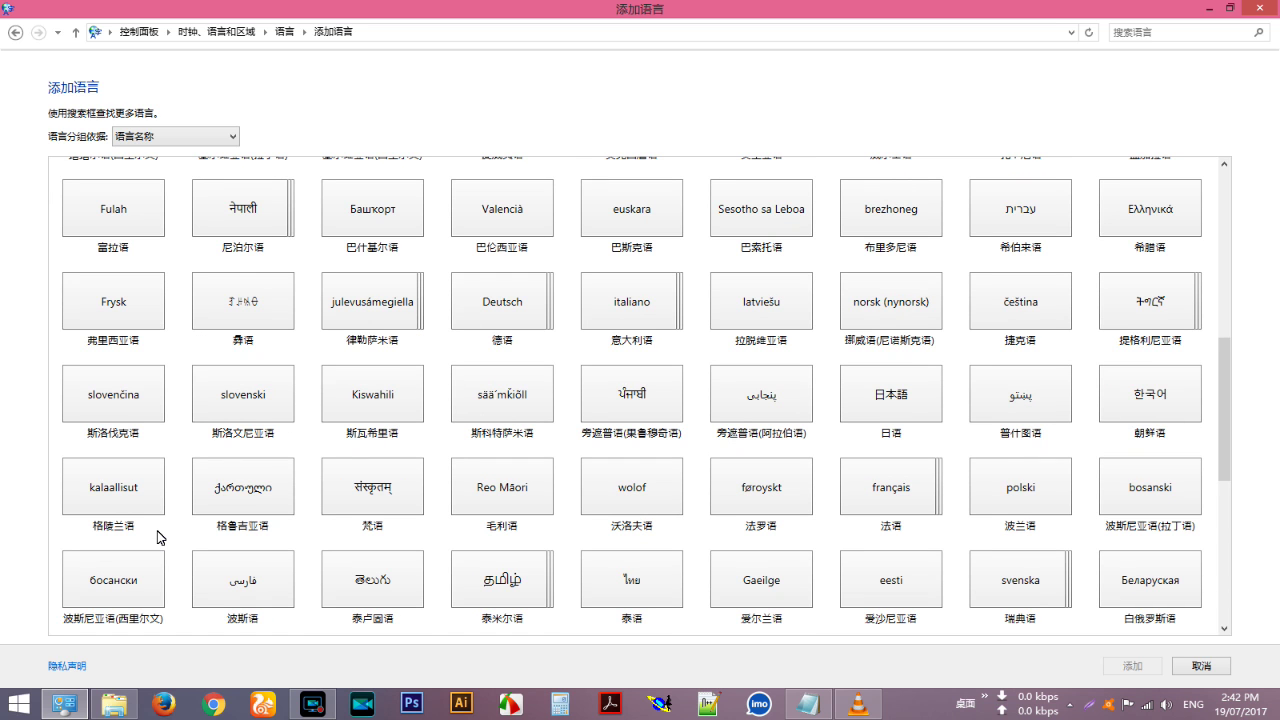
scroll(1014, 531, "down", 2)
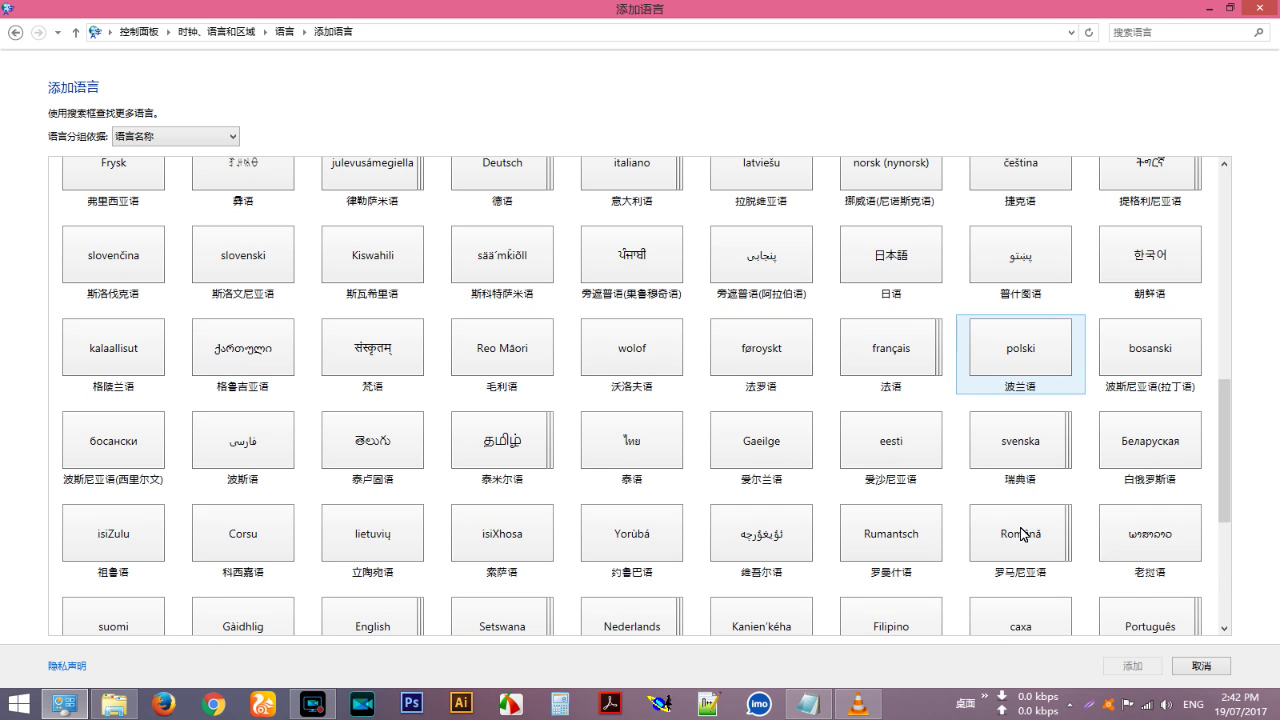
scroll(180, 552, "down", 4)
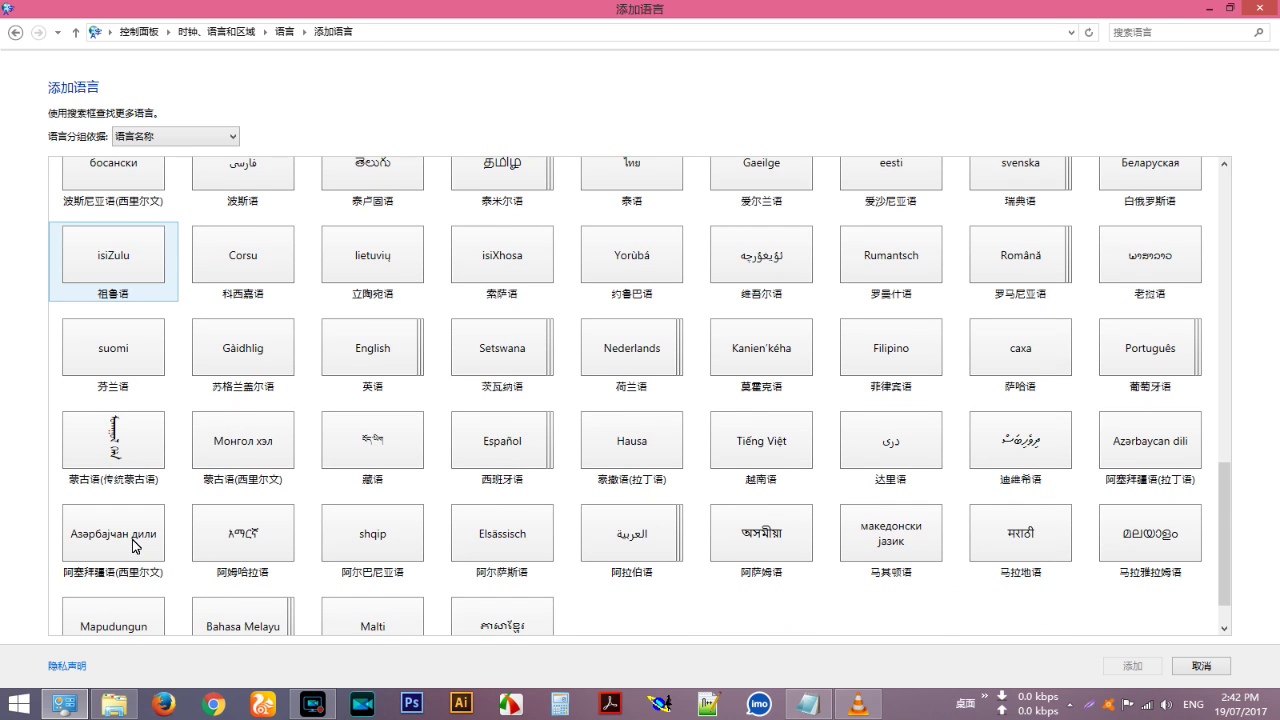
scroll(136, 546, "down", 1)
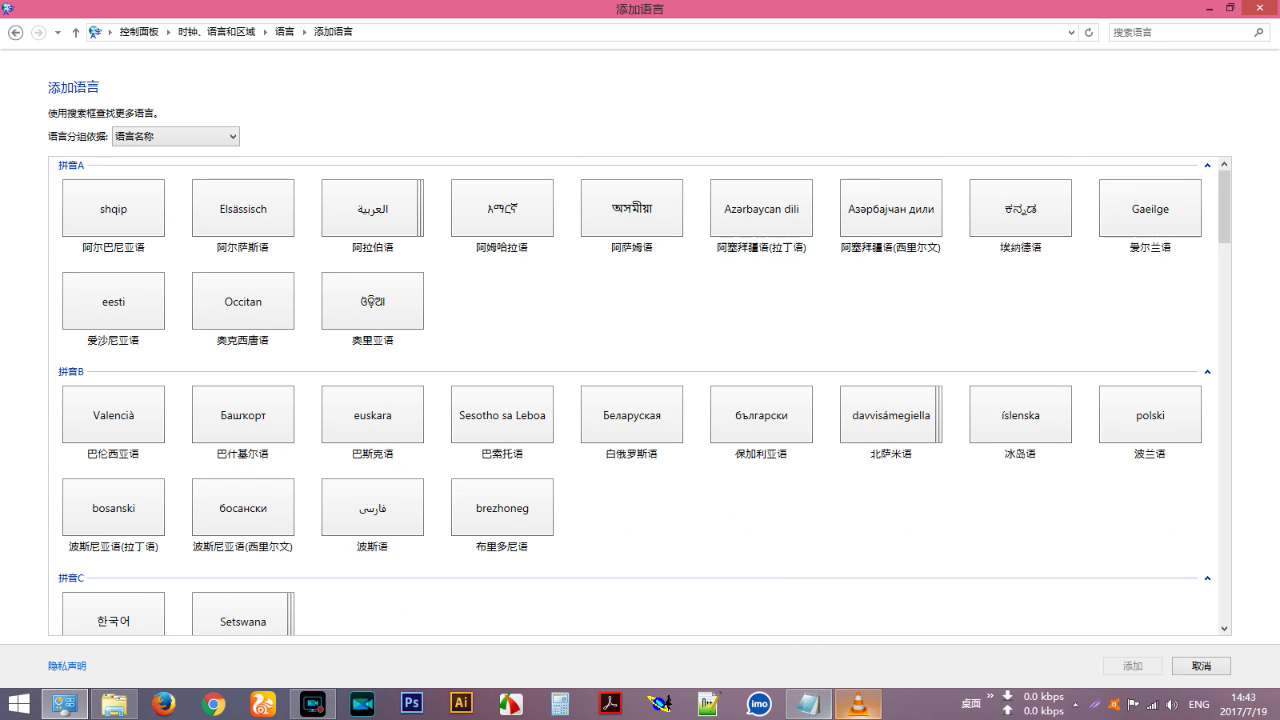
- Find English in the list of available languages and add its English (Canada) regional variant
left_click(842, 665)
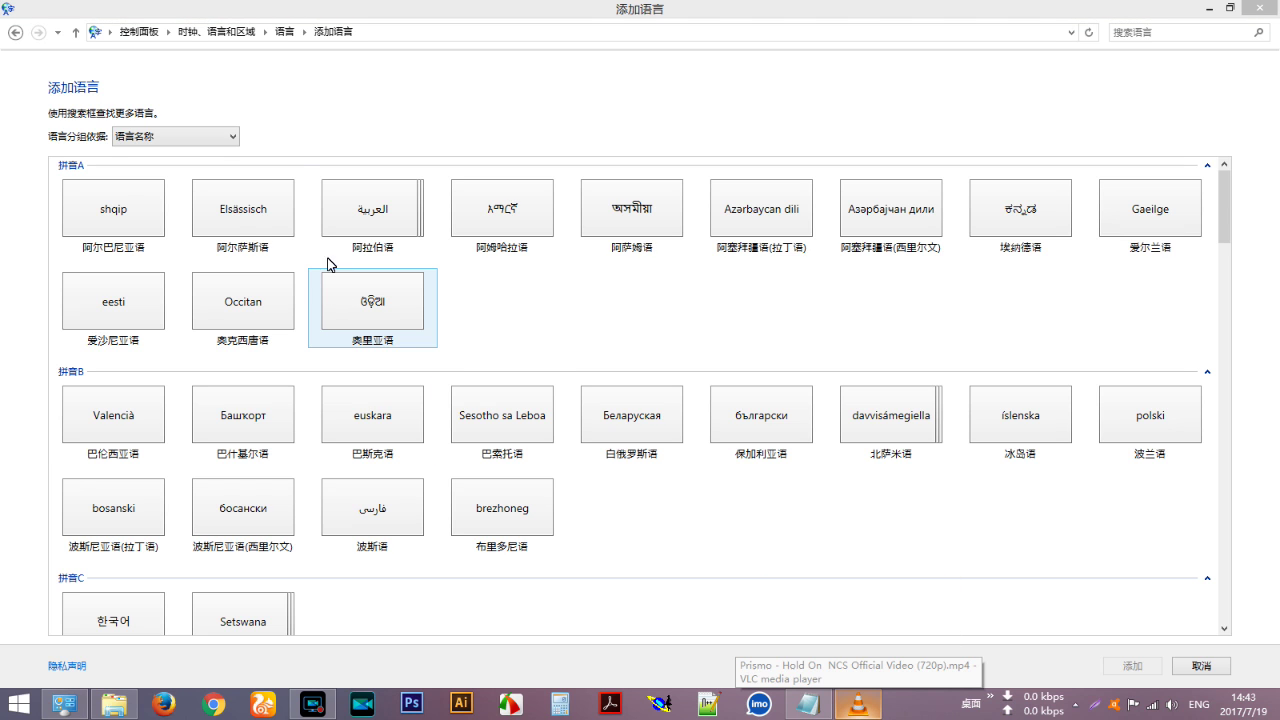
left_click(512, 307)
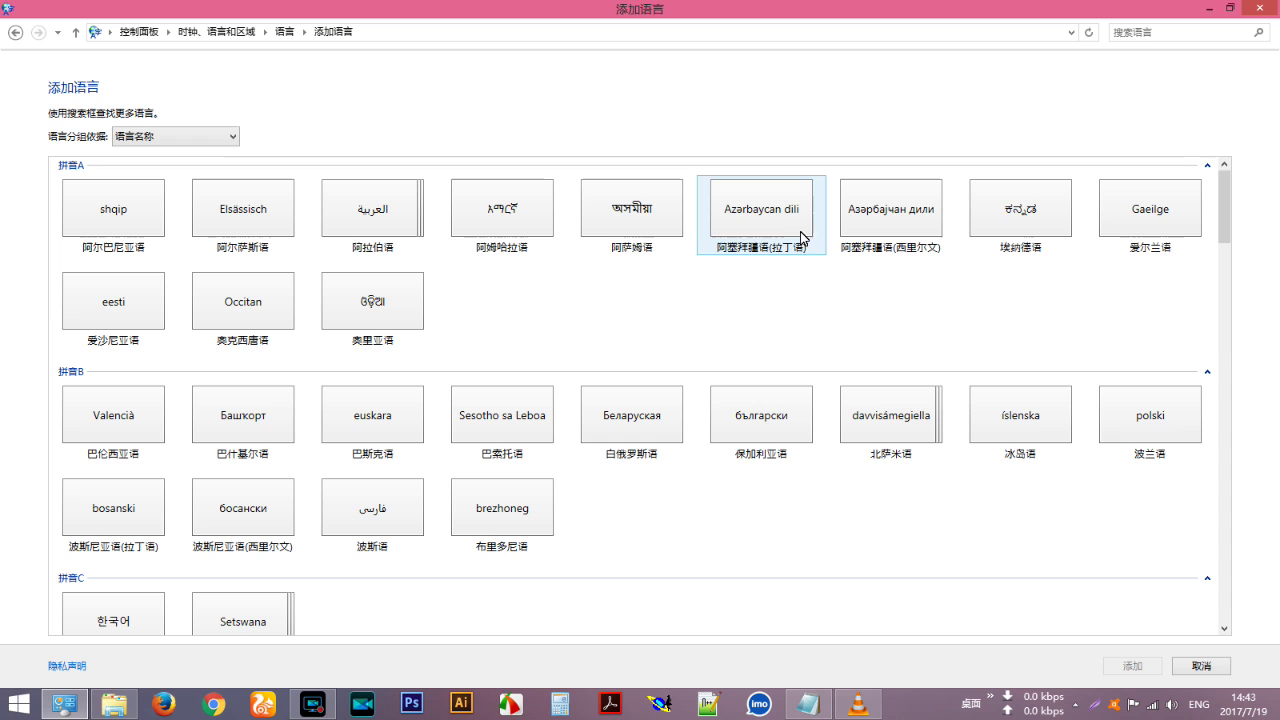
scroll(390, 330, "down", 2)
scroll(390, 330, "down", 4)
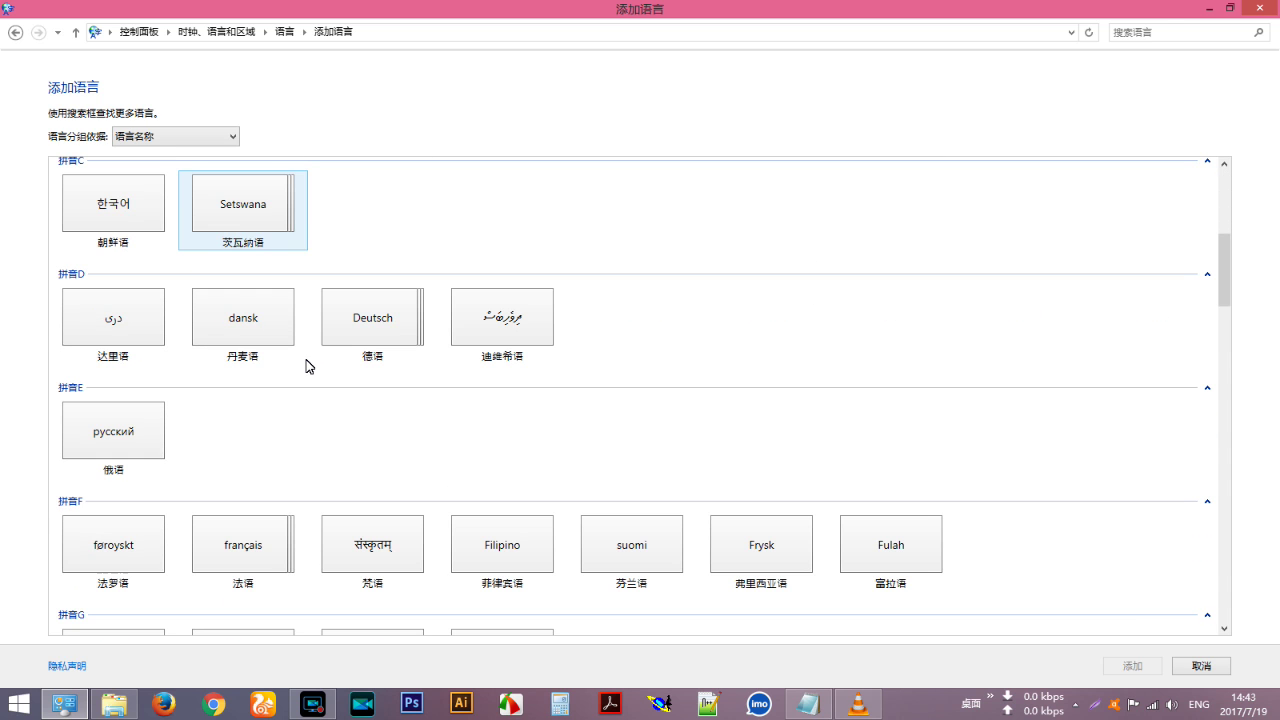
scroll(305, 369, "down", 4)
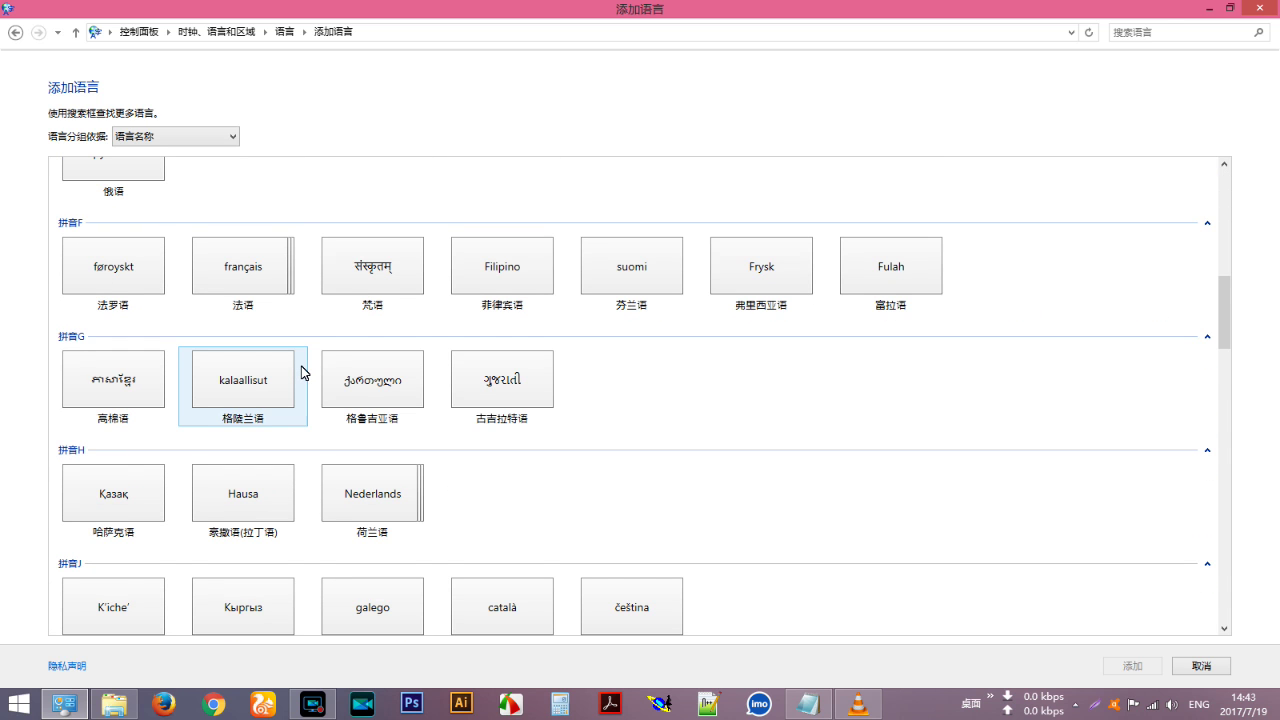
scroll(305, 373, "down", 6)
scroll(305, 373, "down", 2)
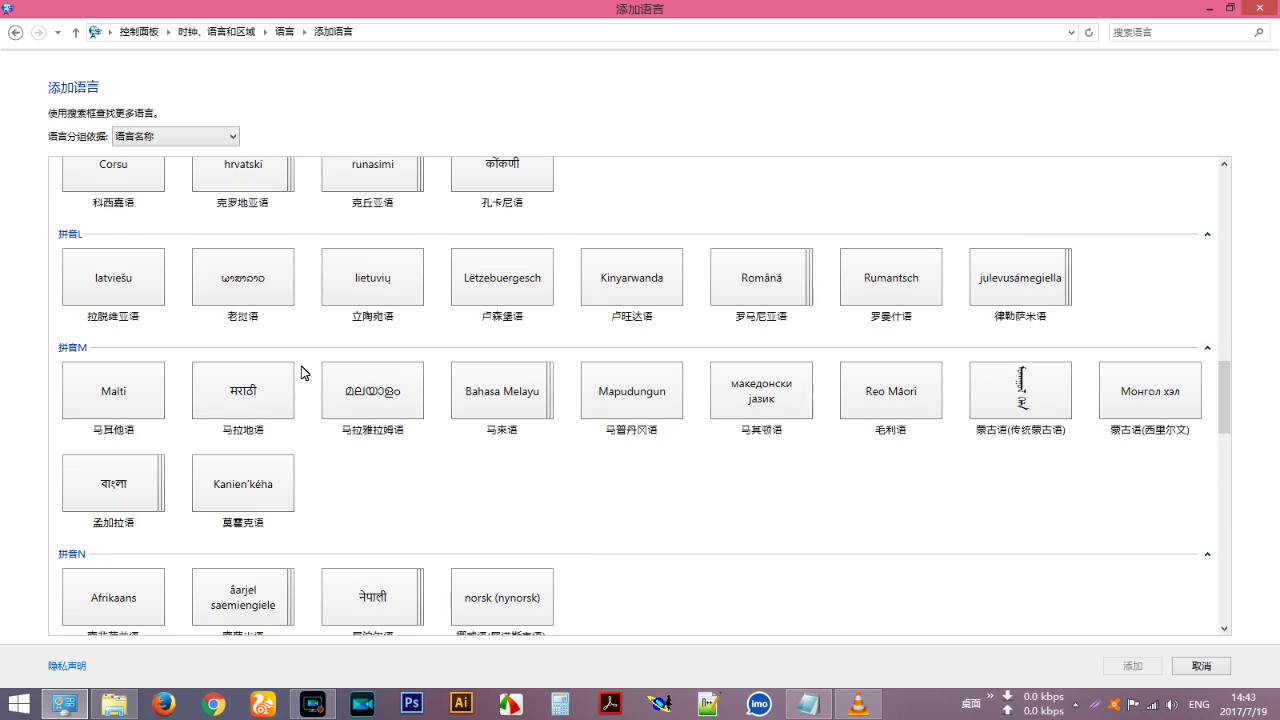
scroll(305, 373, "down", 10)
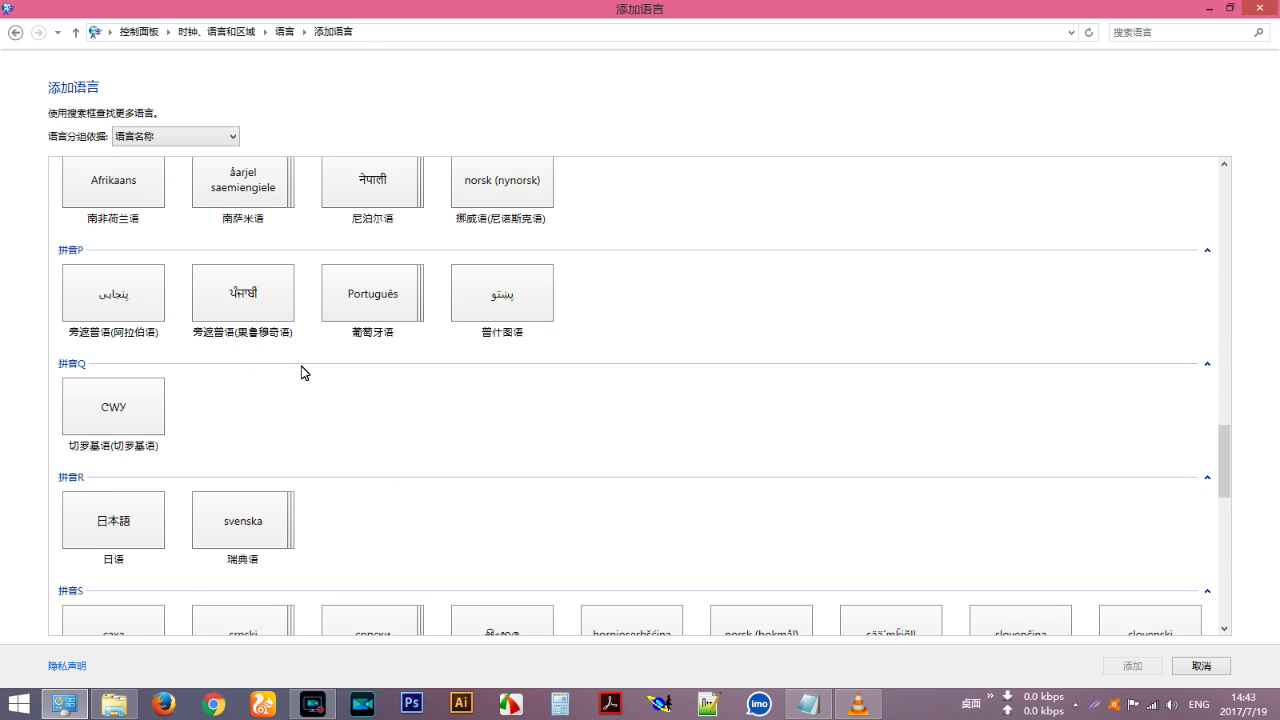
scroll(305, 373, "down", 2)
scroll(305, 373, "down", 4)
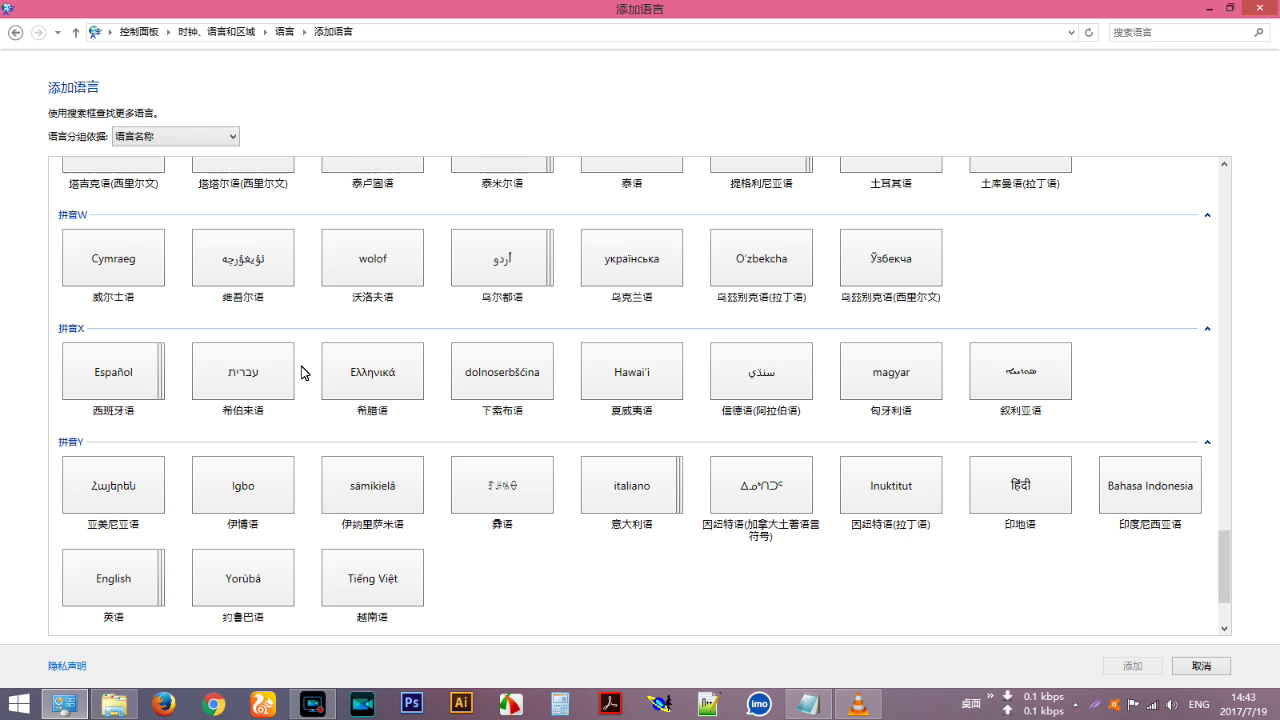
scroll(138, 578, "down", 2)
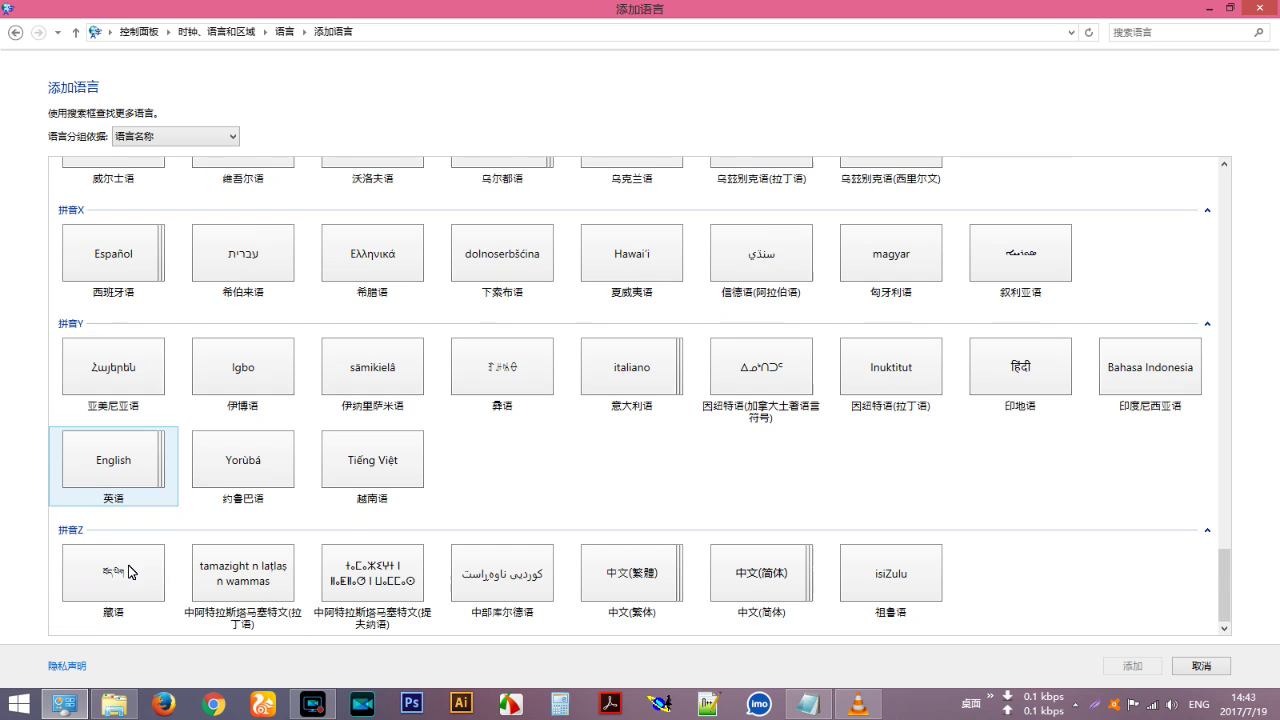
left_click(113, 461)
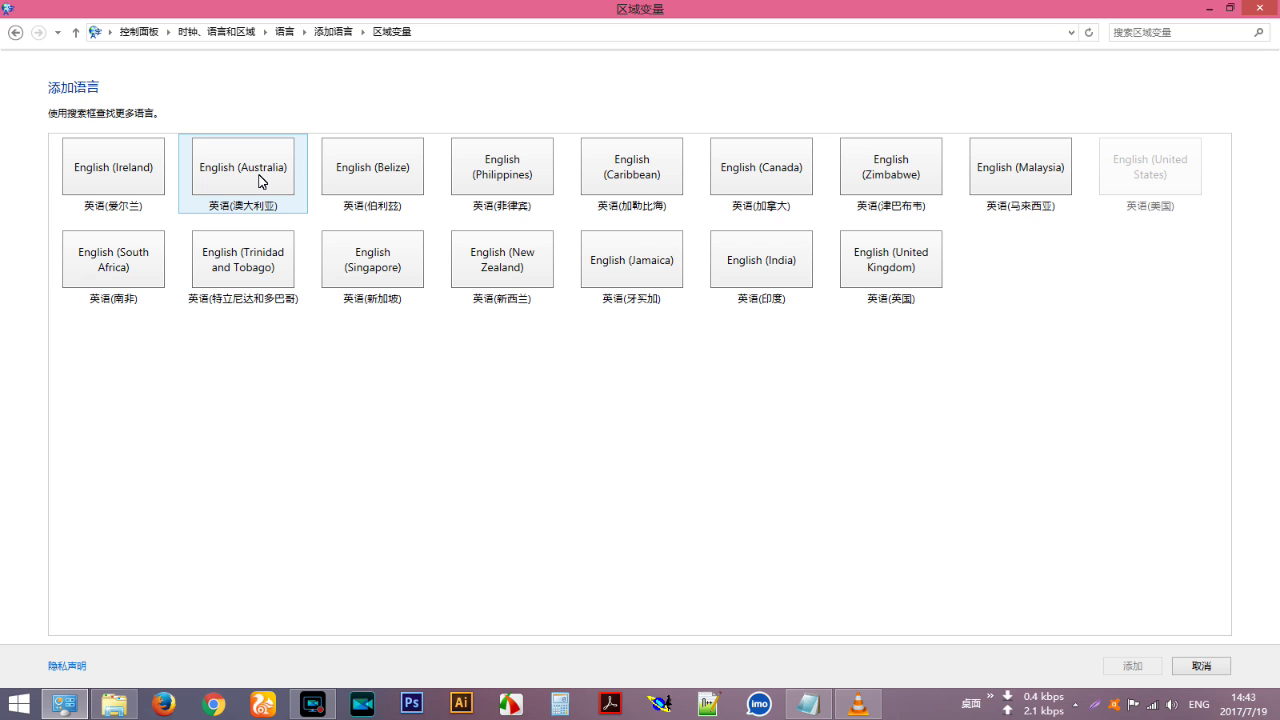
double_click(757, 181)
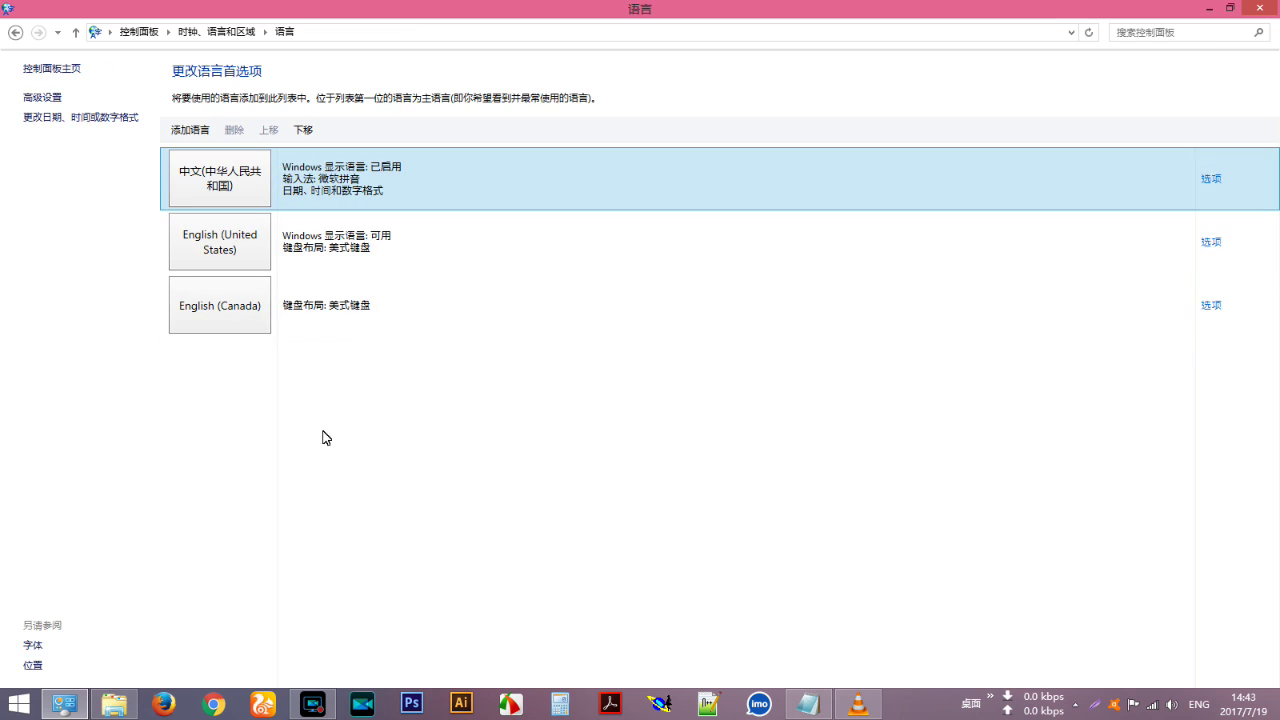
- Move English (Canada) above all other entries in the language list to make it the primary language
left_click(262, 324)
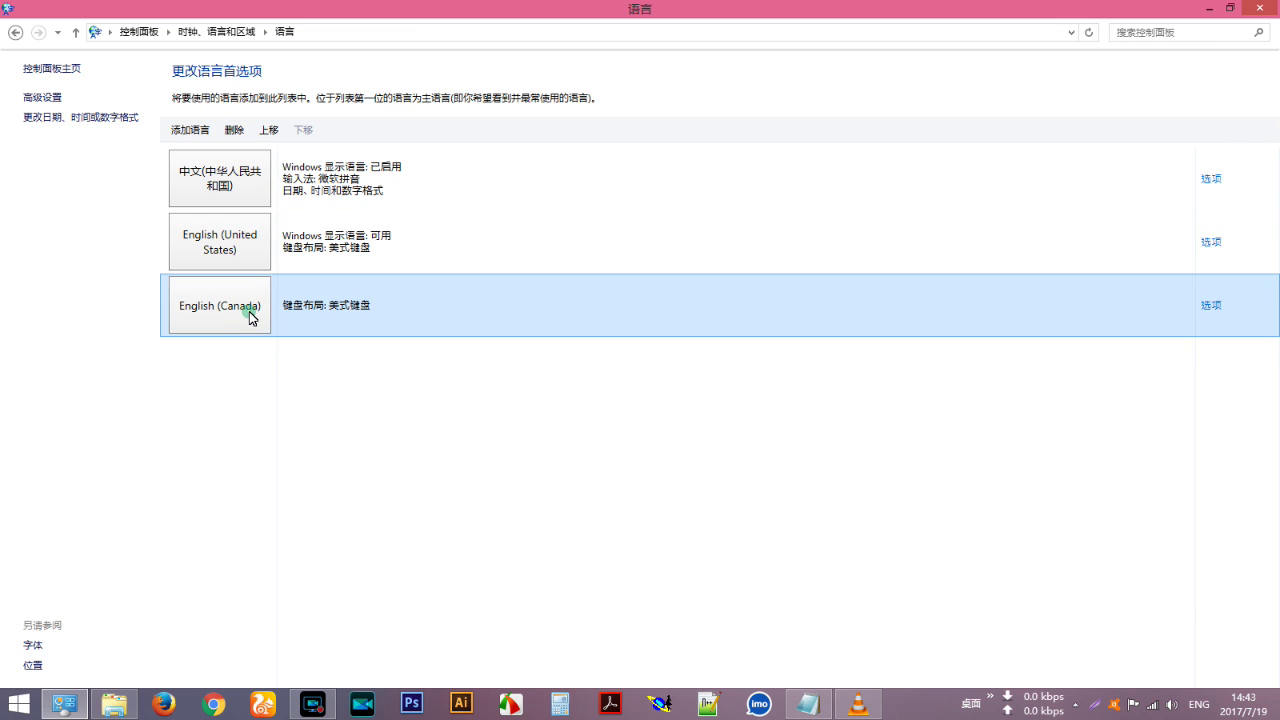
left_click(270, 131)
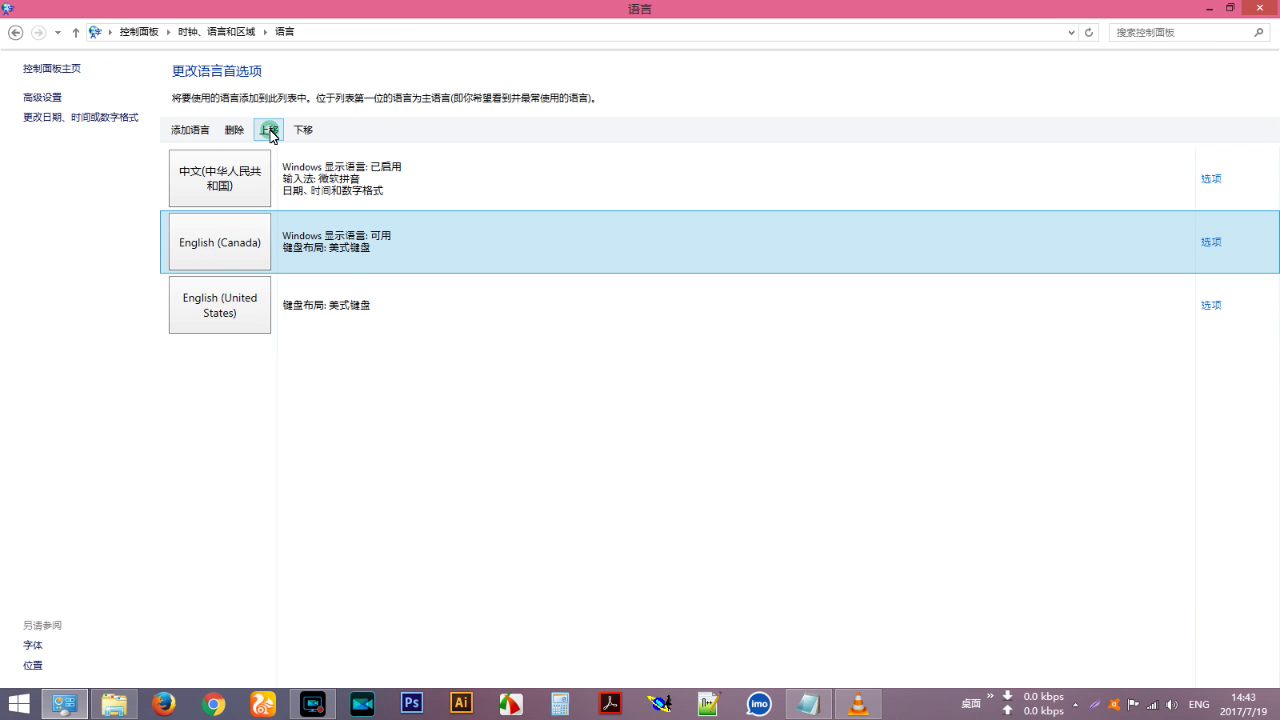
left_click(270, 131)
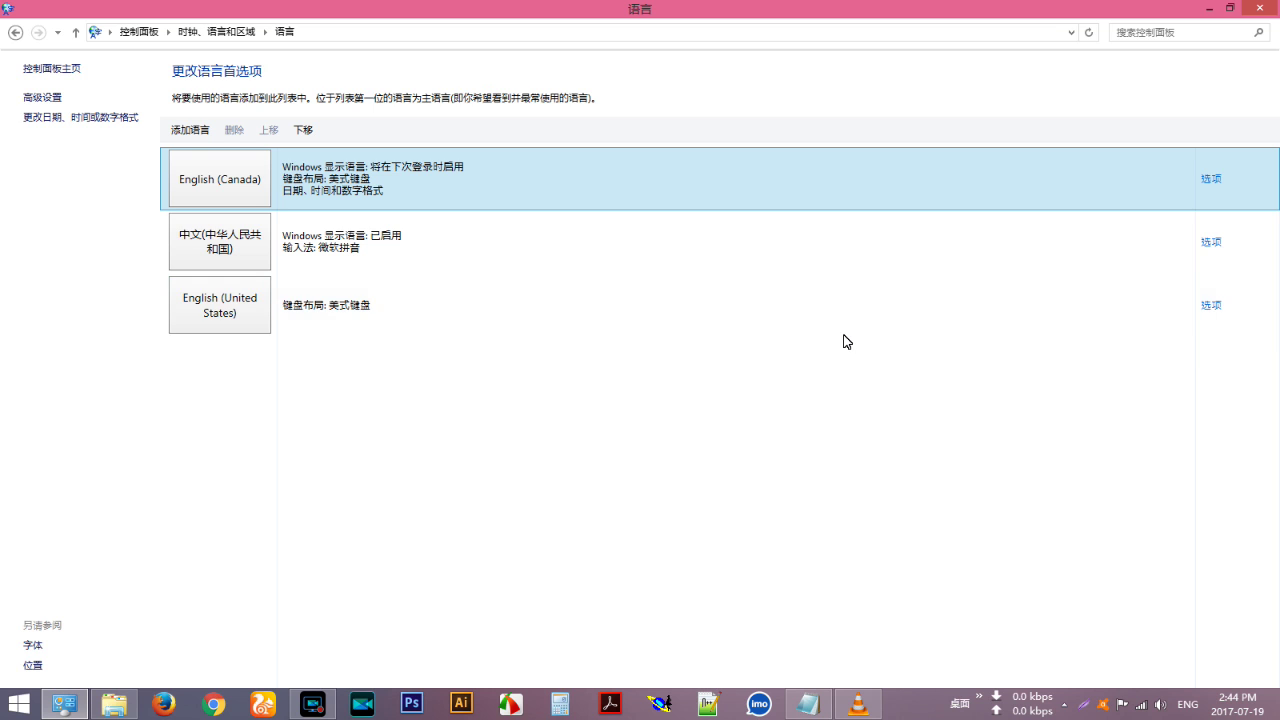
- Open the list of languages that can be added and group it by writing system (书写系统)
left_click(194, 138)
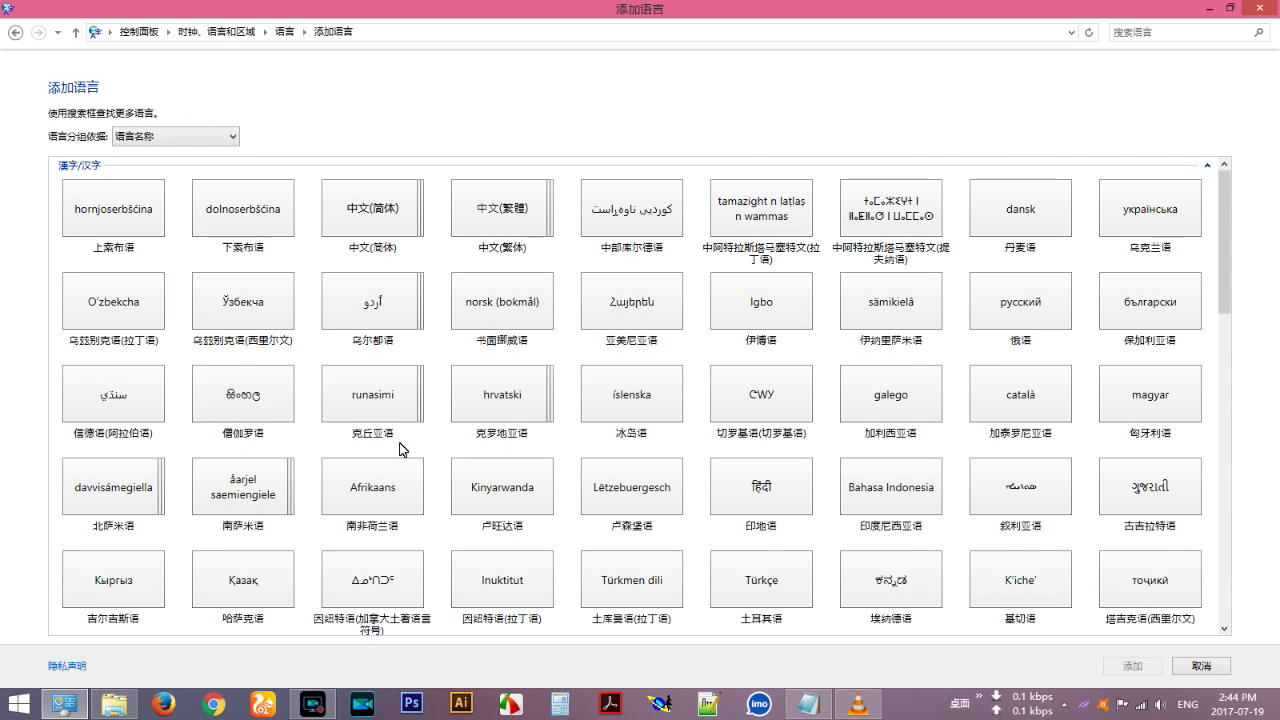
scroll(399, 449, "down", 10)
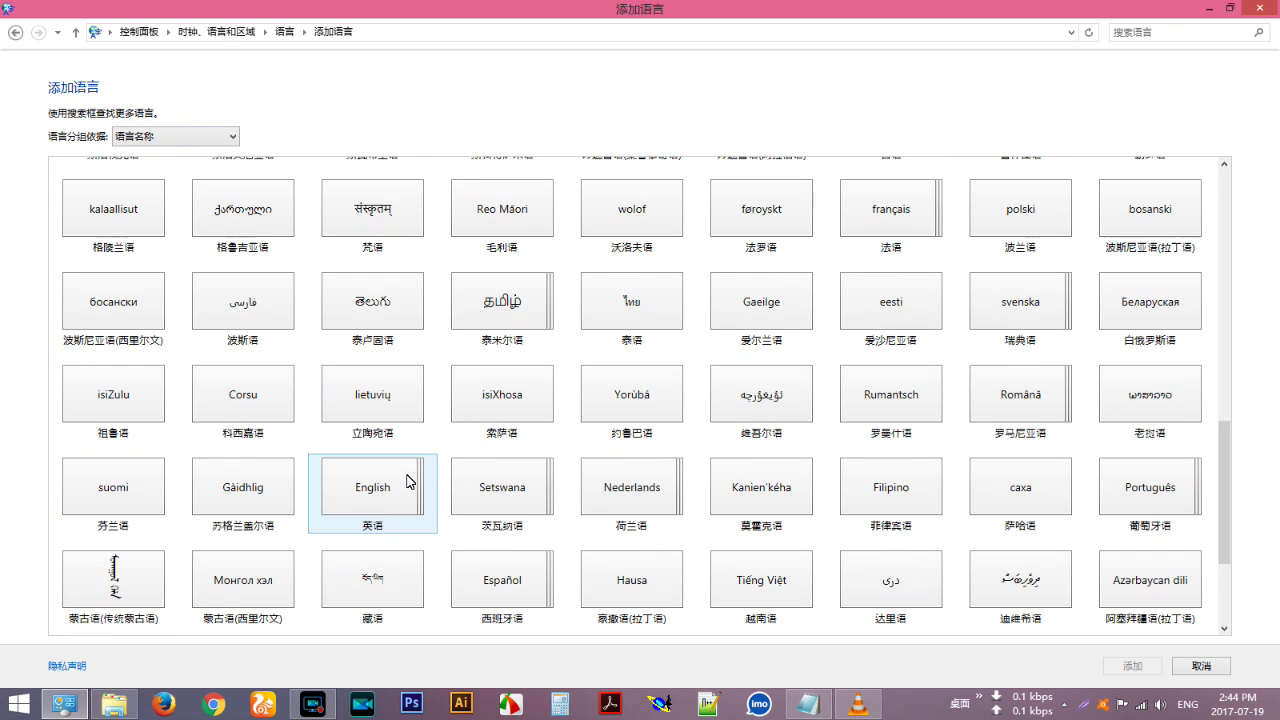
scroll(300, 480, "down", 2)
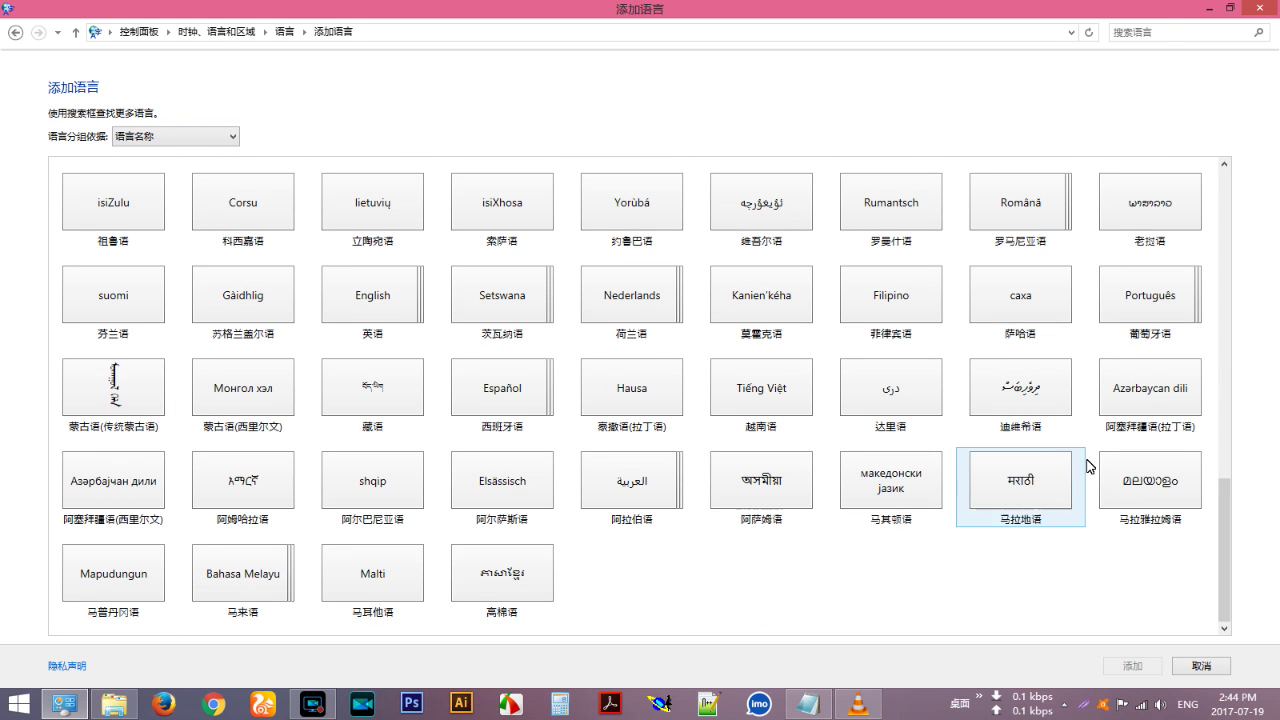
scroll(170, 578, "up", 3)
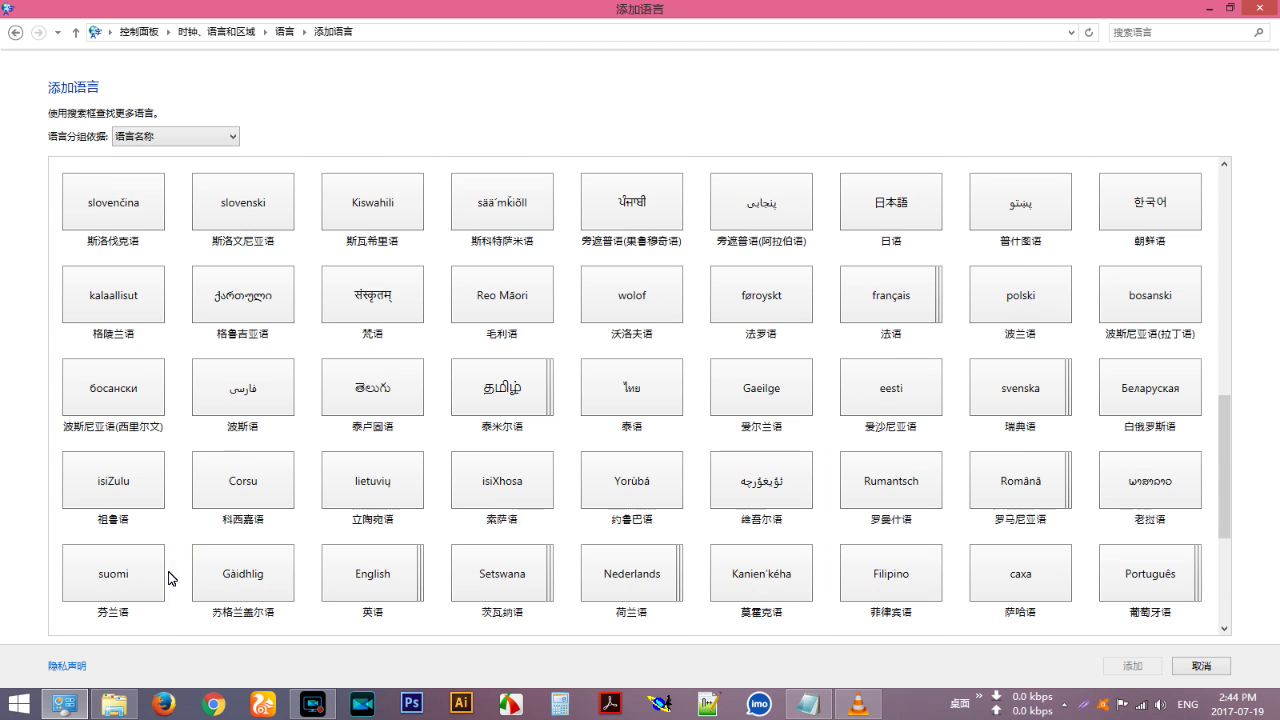
scroll(170, 578, "up", 6)
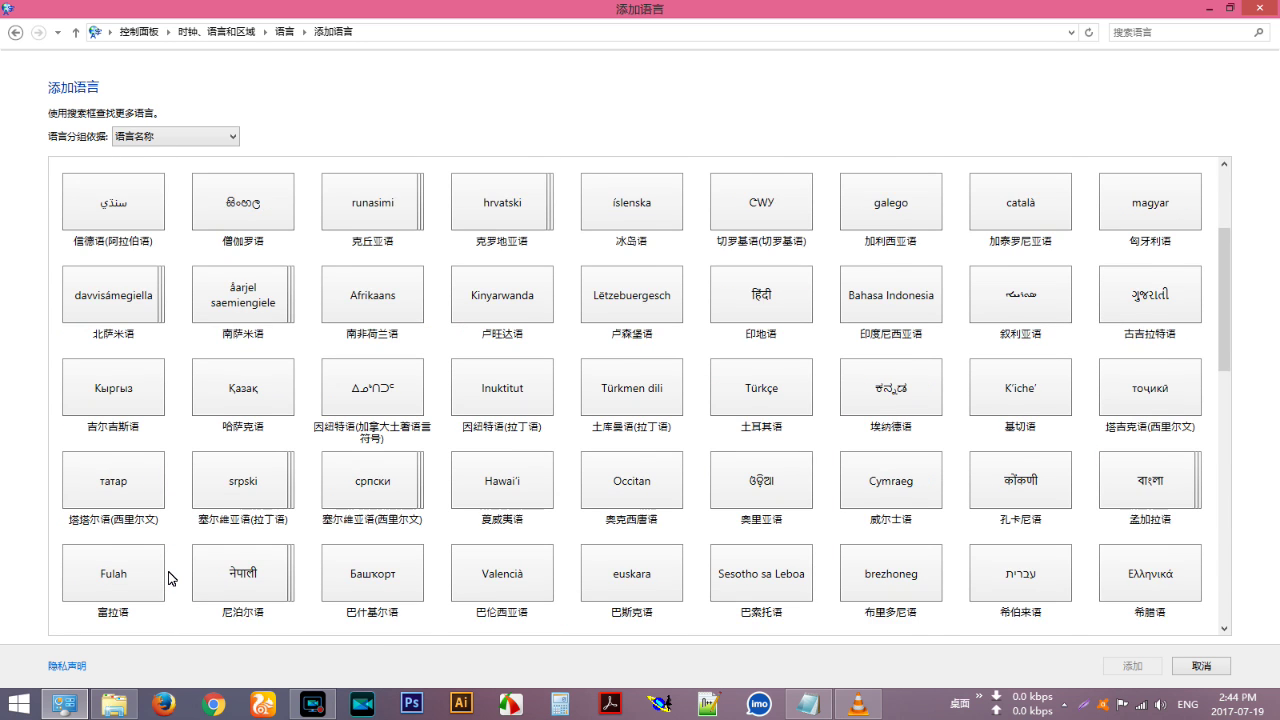
scroll(170, 578, "up", 2)
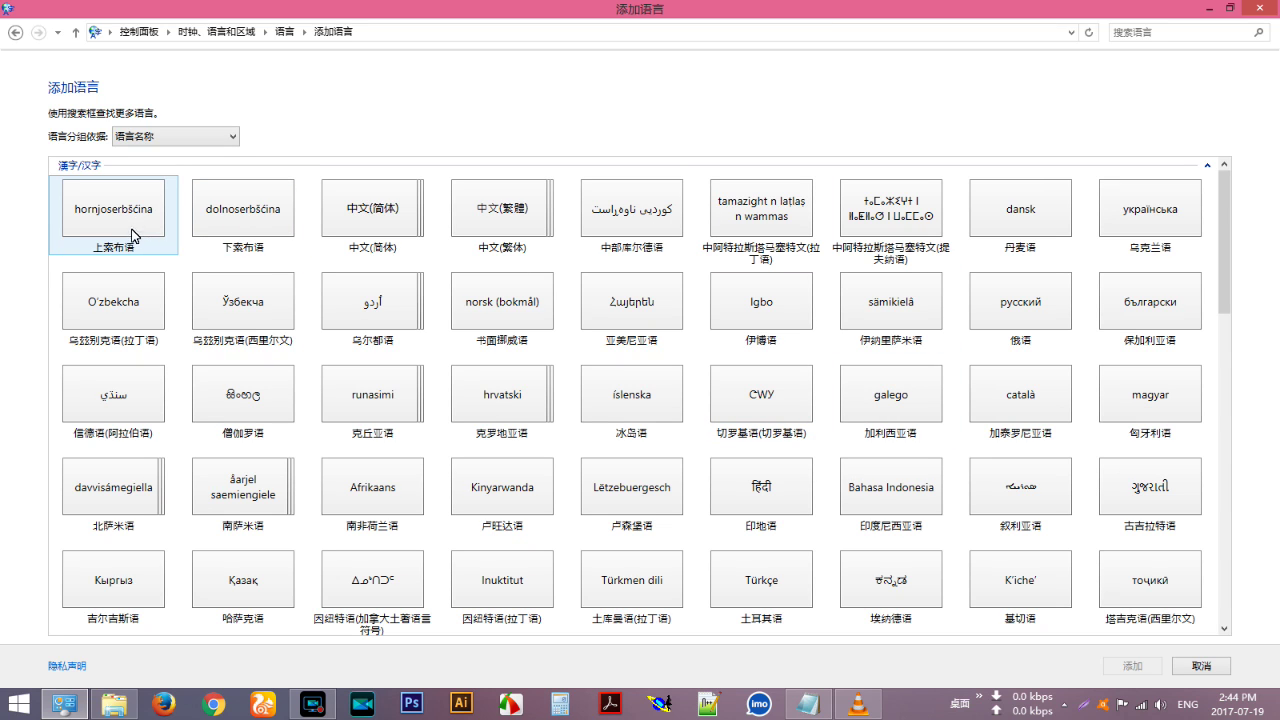
left_click(222, 136)
left_click(222, 138)
left_click(222, 138)
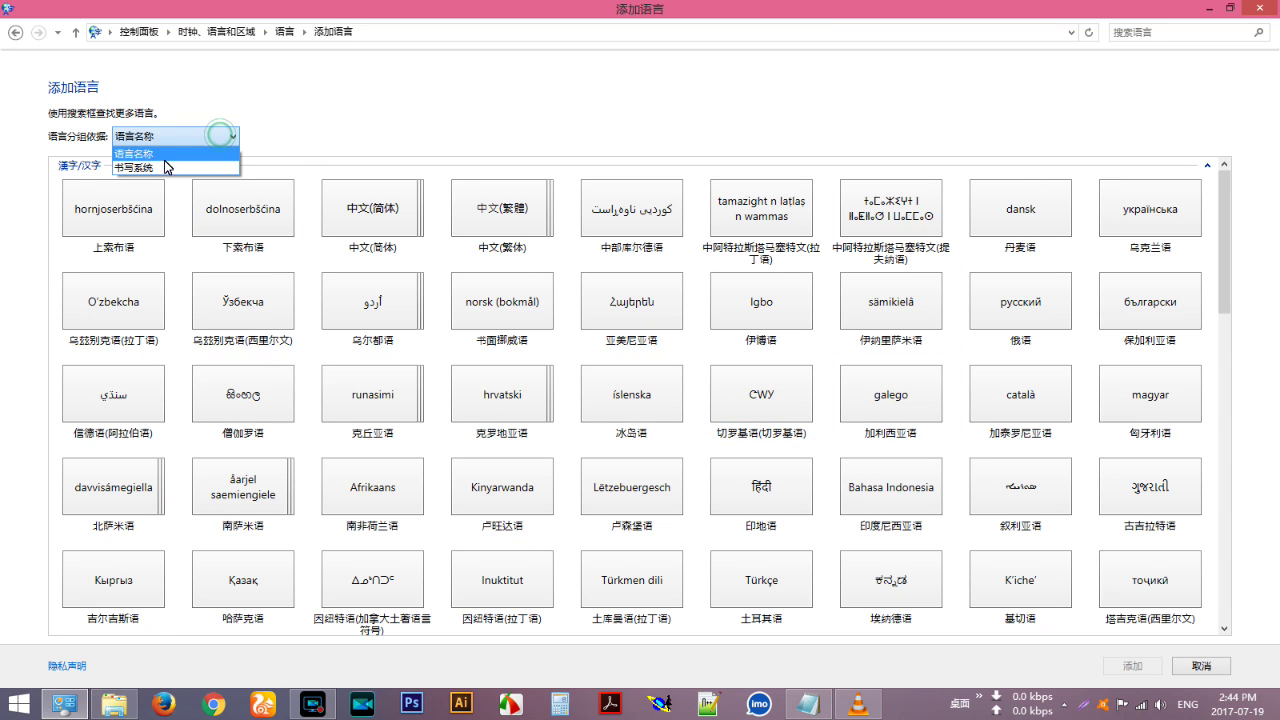
left_click(152, 166)
- Find English among the Latin-script languages and add its English (United Kingdom) regional variant
scroll(209, 320, "down", 15)
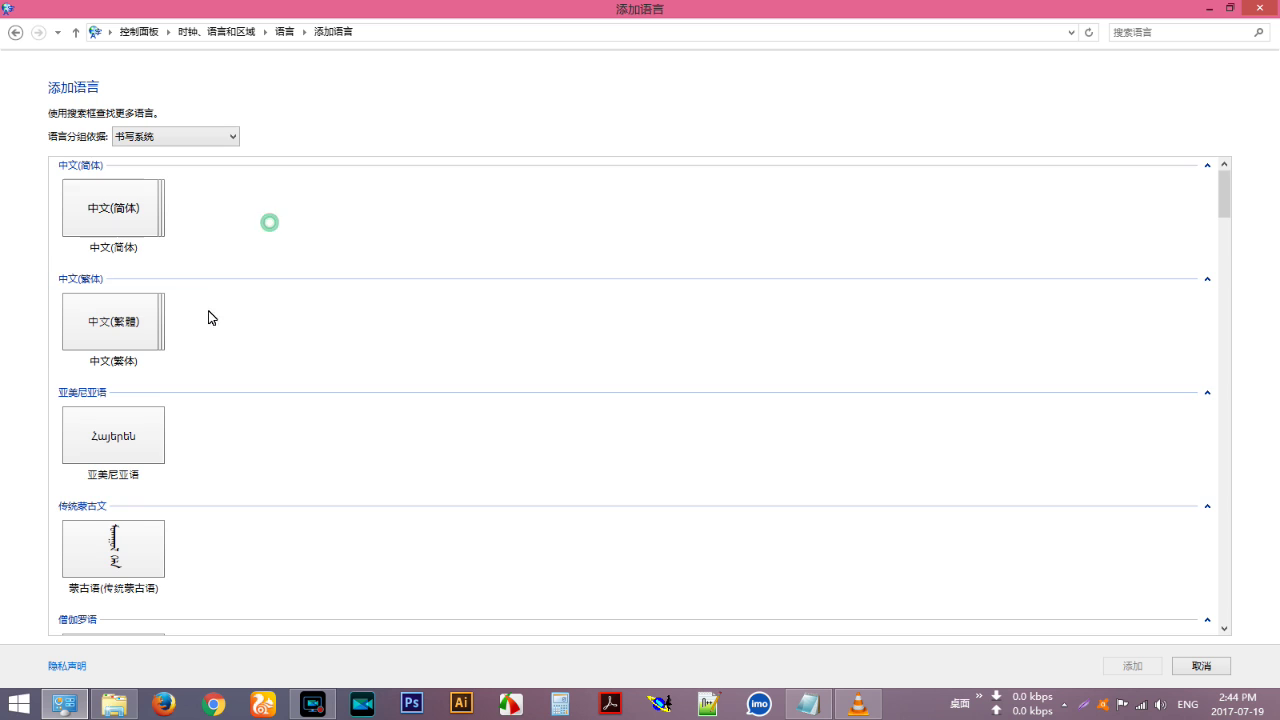
scroll(209, 323, "down", 6)
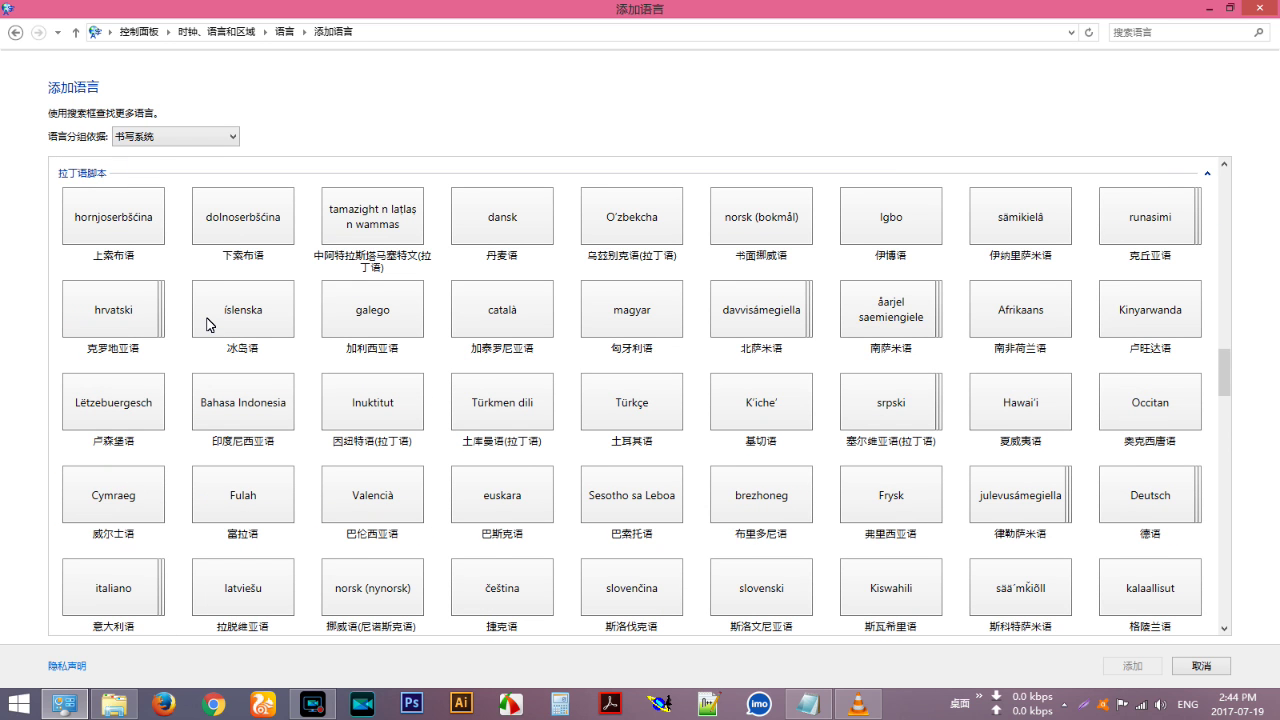
scroll(209, 323, "down", 10)
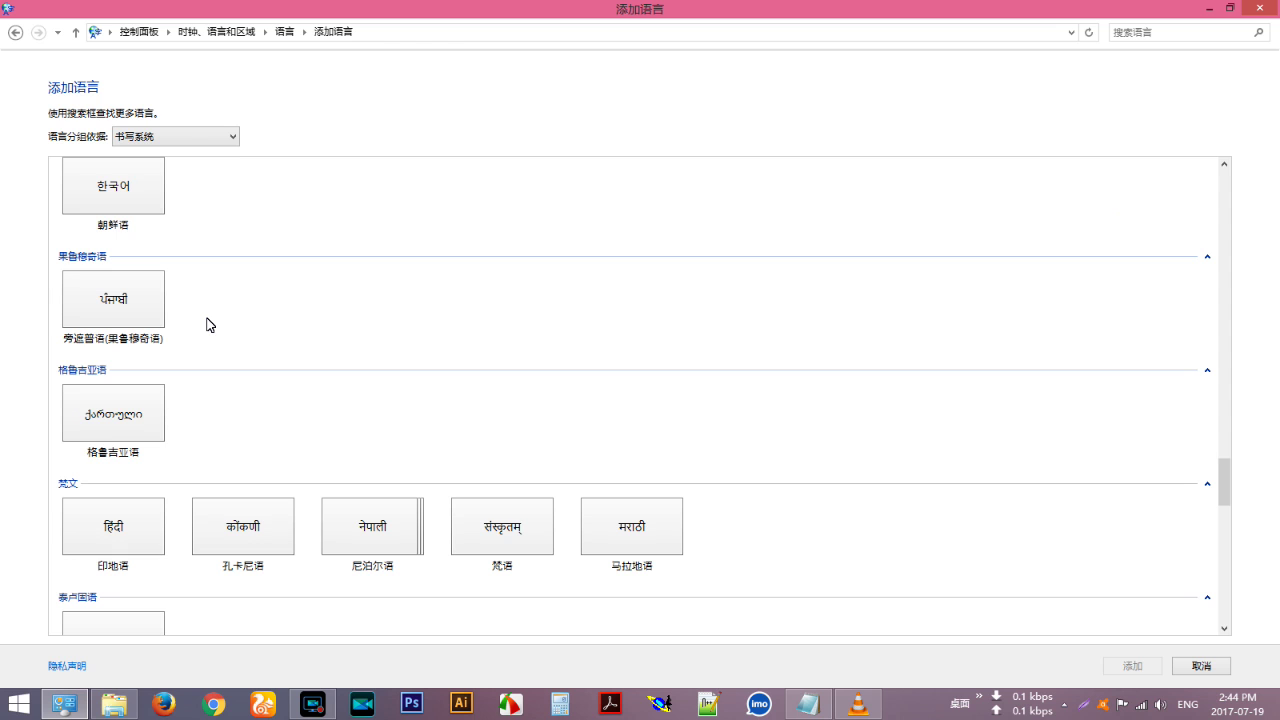
scroll(209, 323, "down", 10)
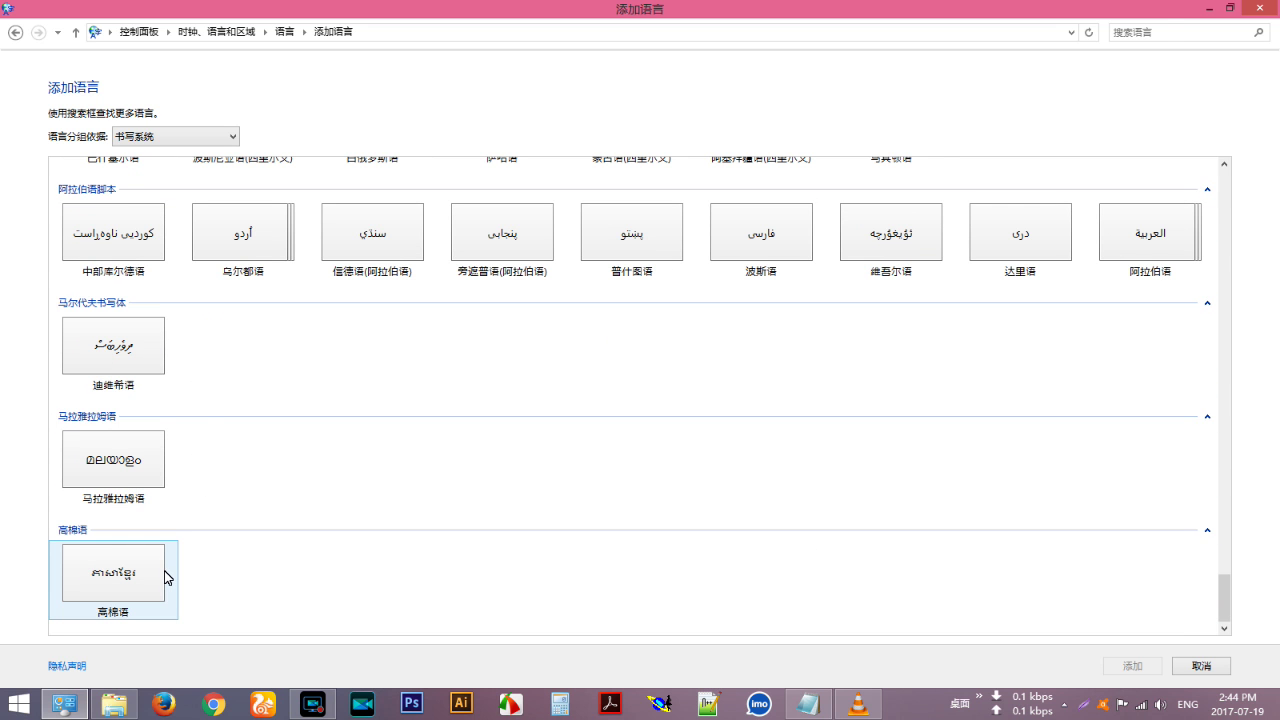
scroll(122, 306, "up", 1)
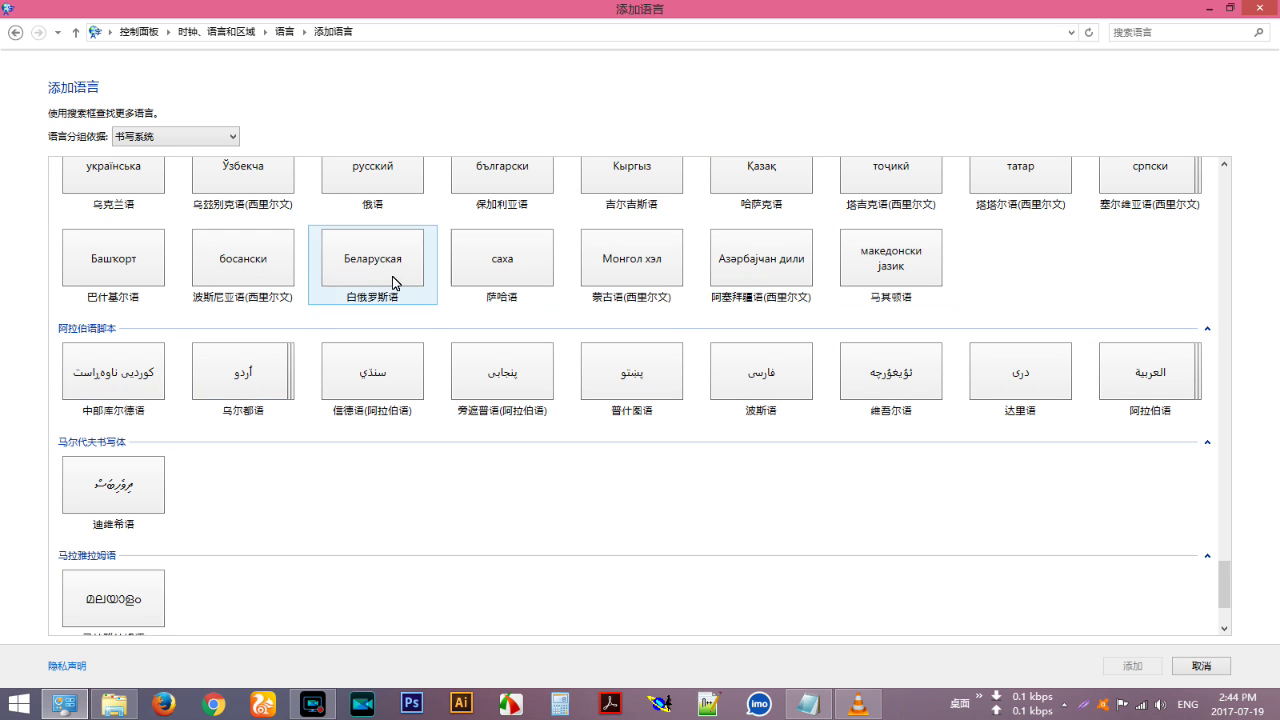
scroll(196, 282, "up", 1)
scroll(166, 237, "up", 1)
scroll(107, 332, "up", 1)
scroll(107, 332, "up", 3)
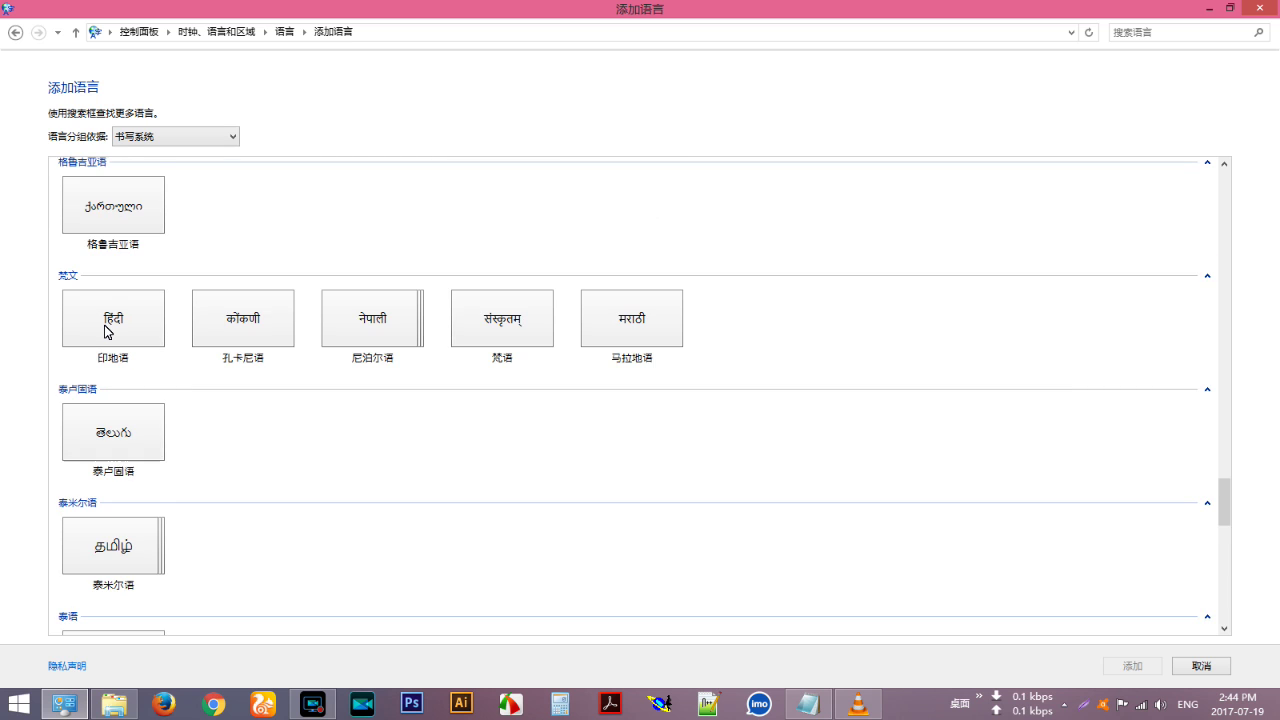
scroll(105, 332, "up", 3)
scroll(105, 332, "up", 1)
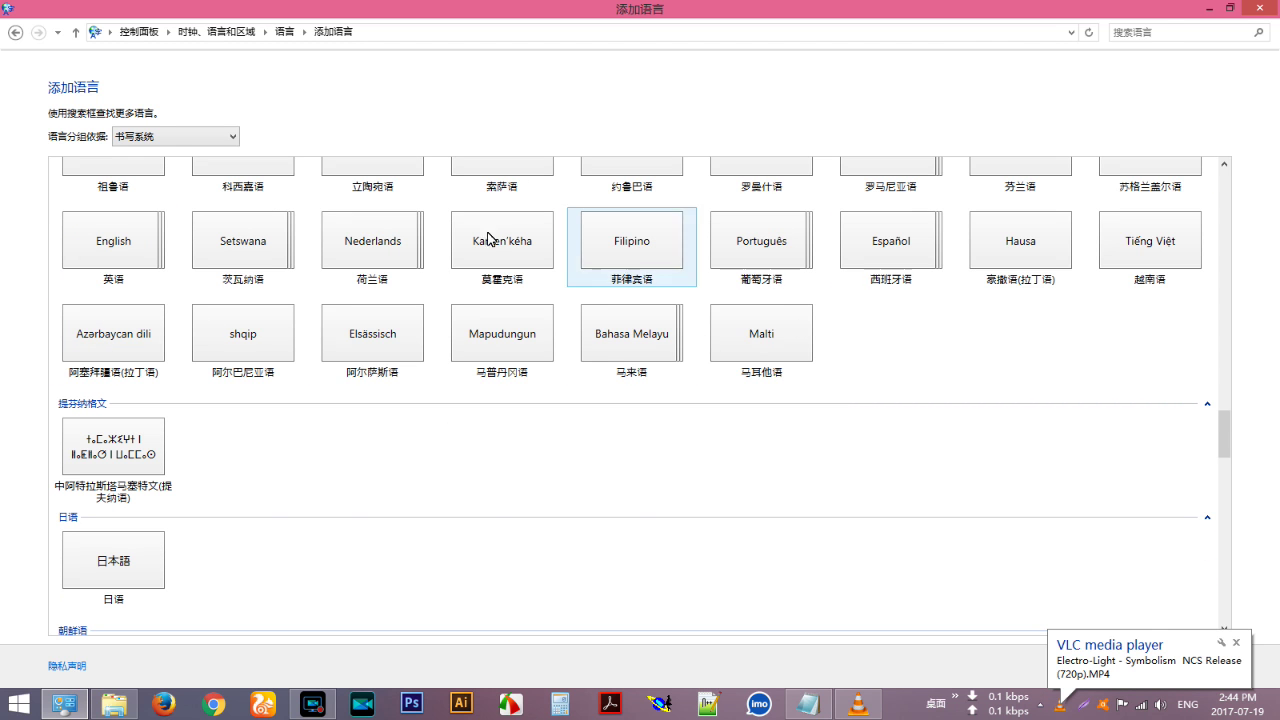
scroll(126, 296, "up", 1)
left_click(129, 382)
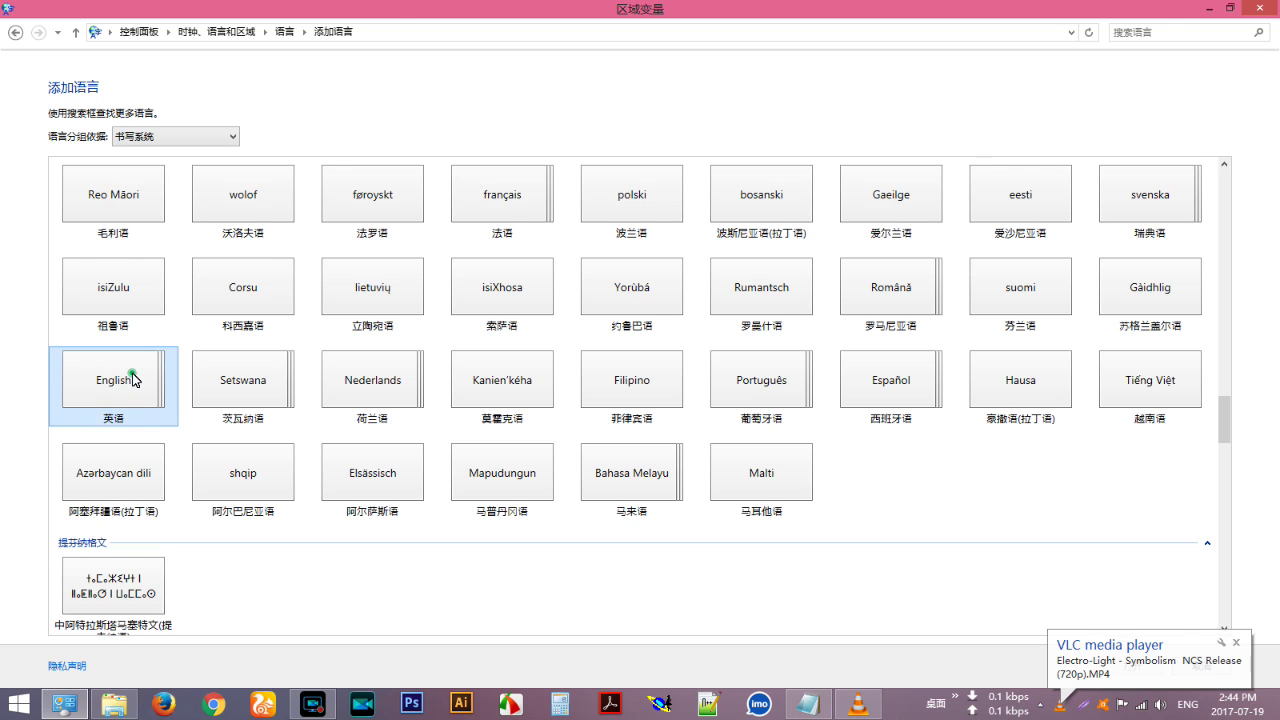
left_click(625, 268)
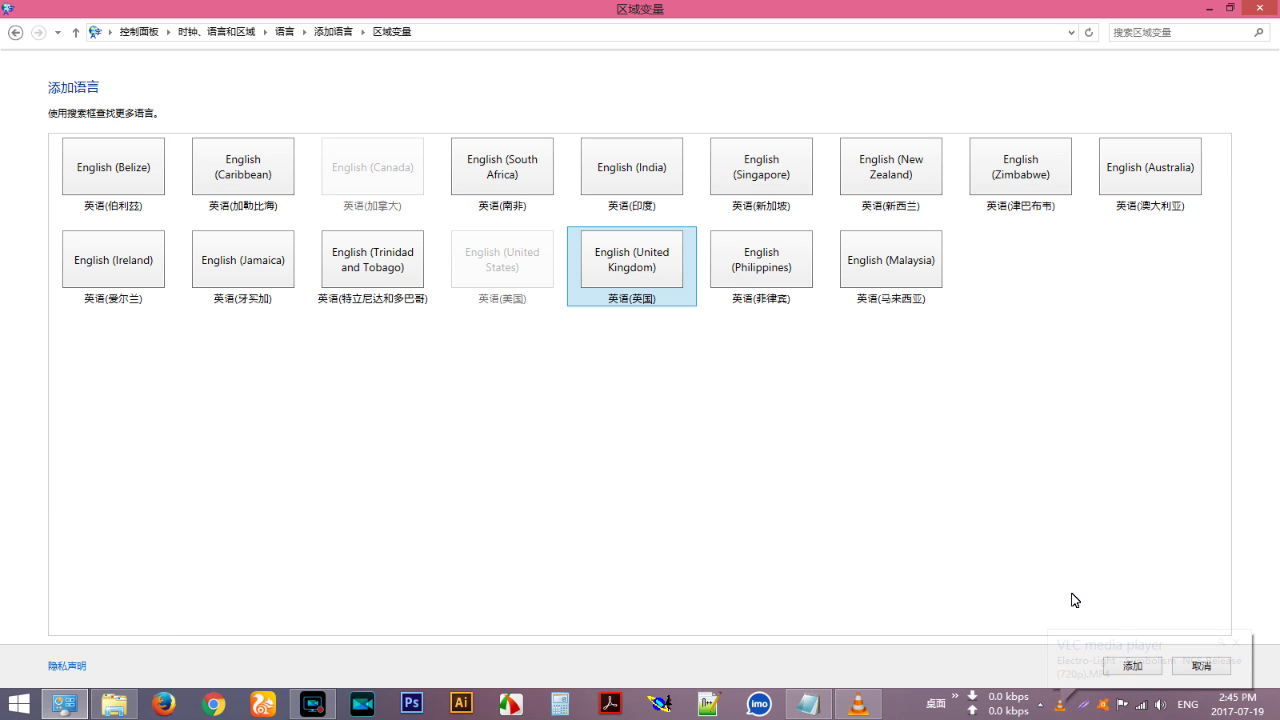
left_click(1237, 645)
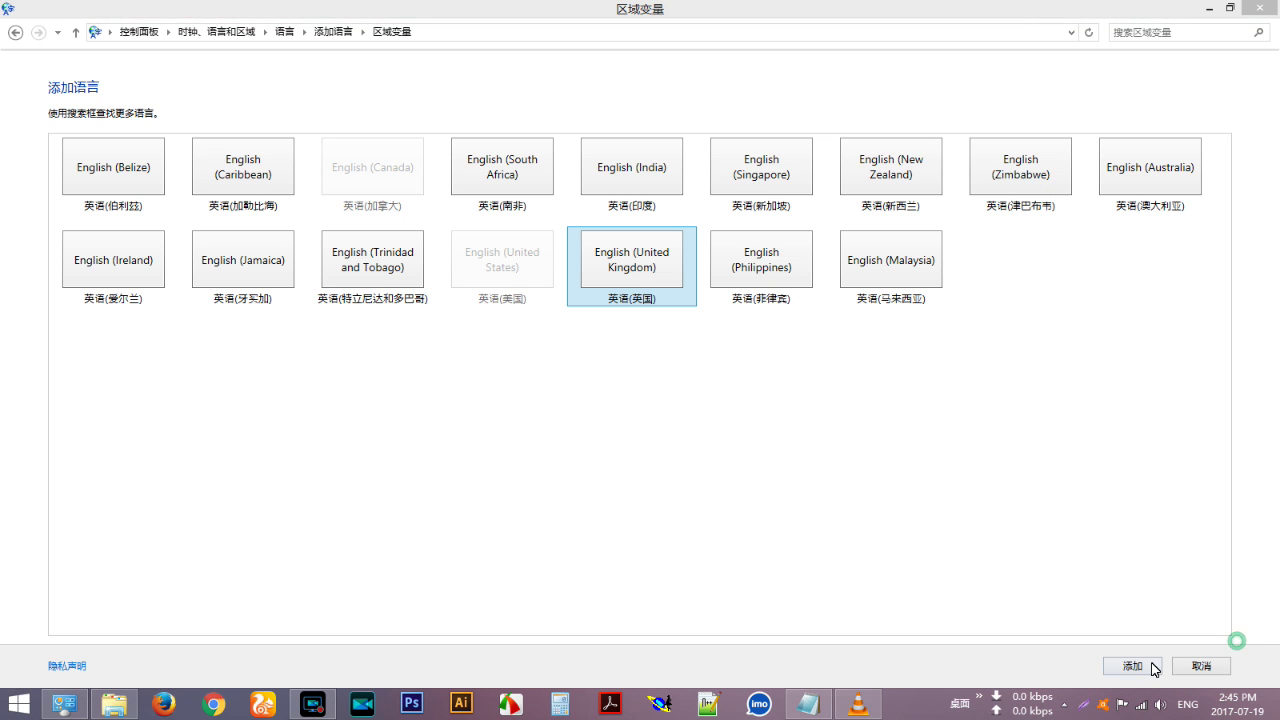
left_click(1151, 668)
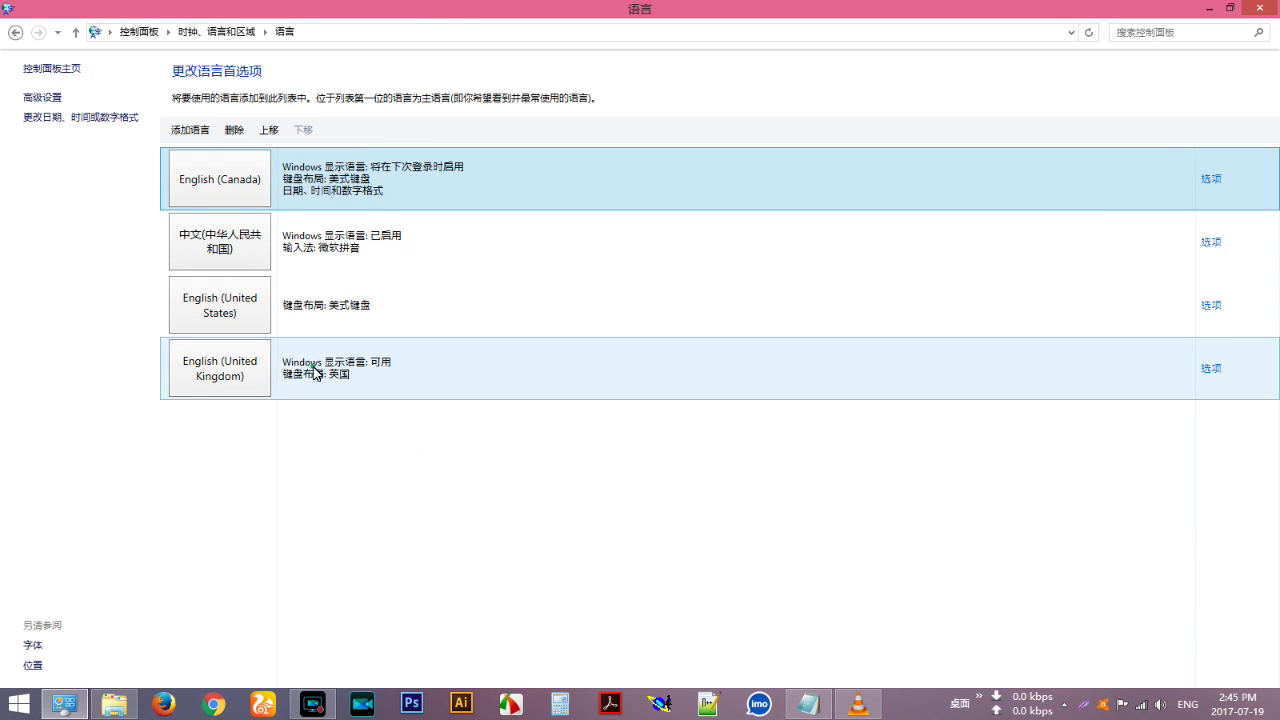
- Try to uninstall the language pack from the English (United Kingdom) language options, and cancel the uninstallation
left_click(314, 370)
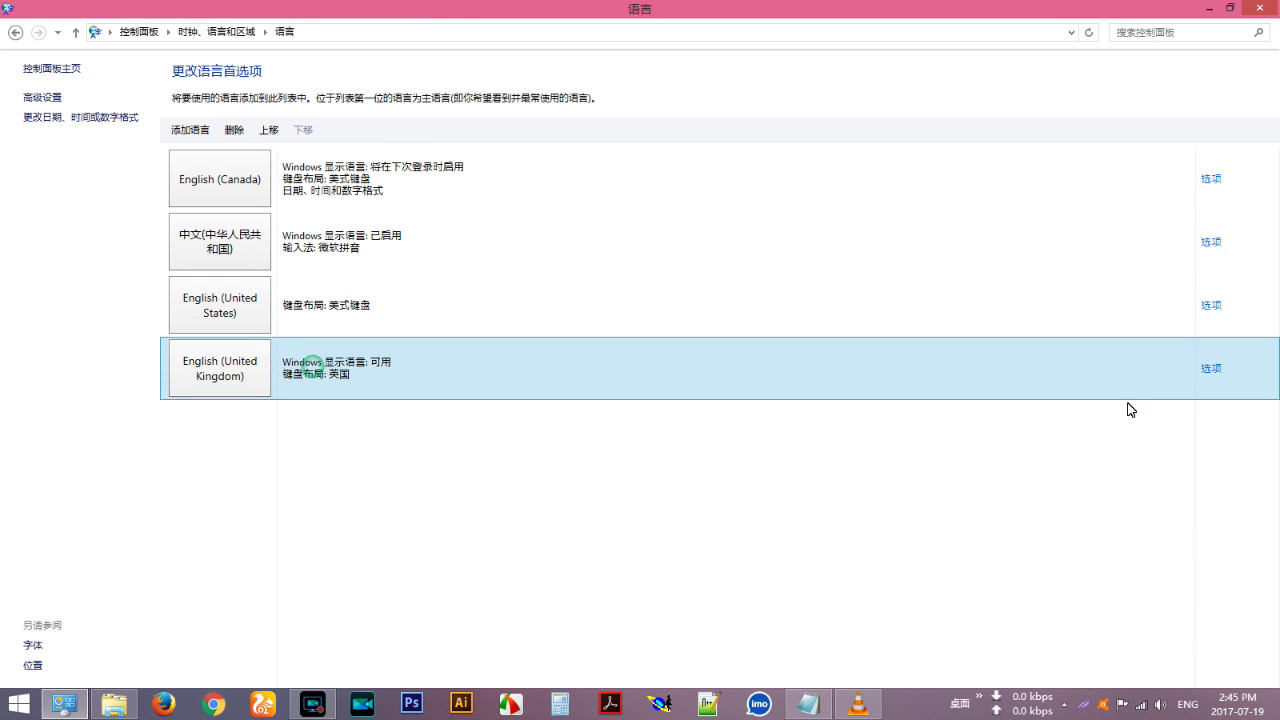
left_click(1211, 369)
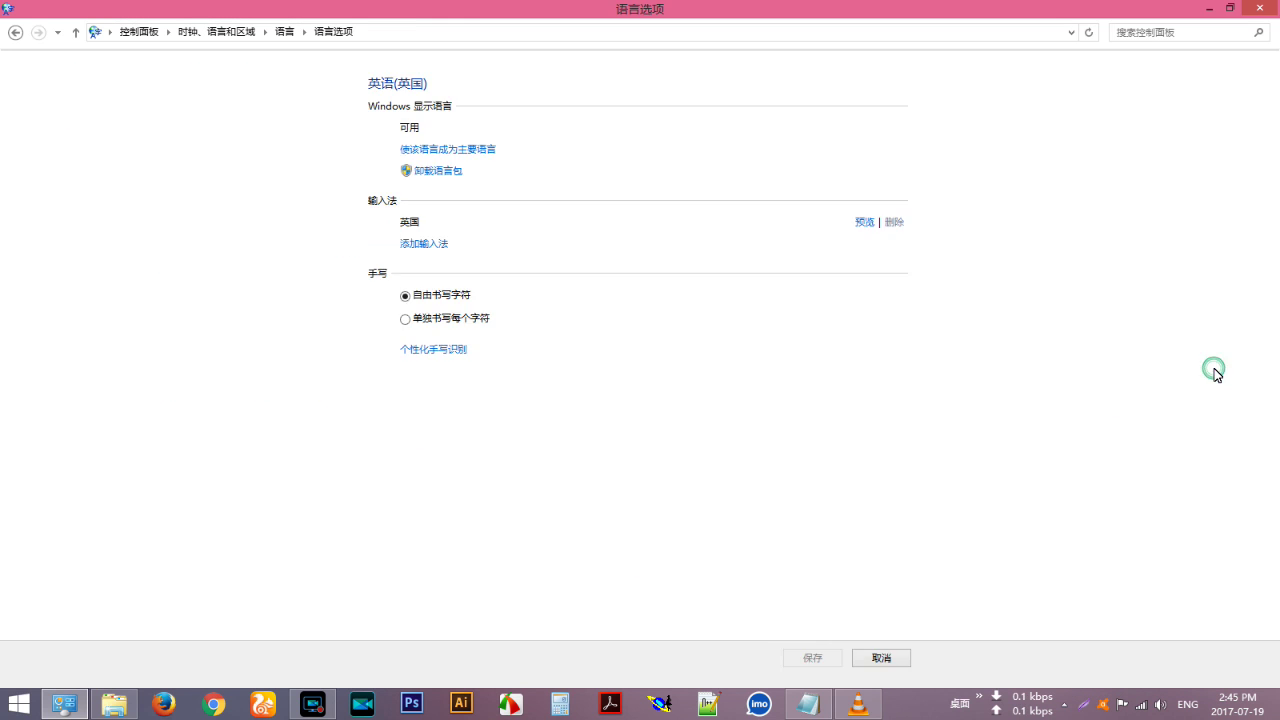
left_click(440, 171)
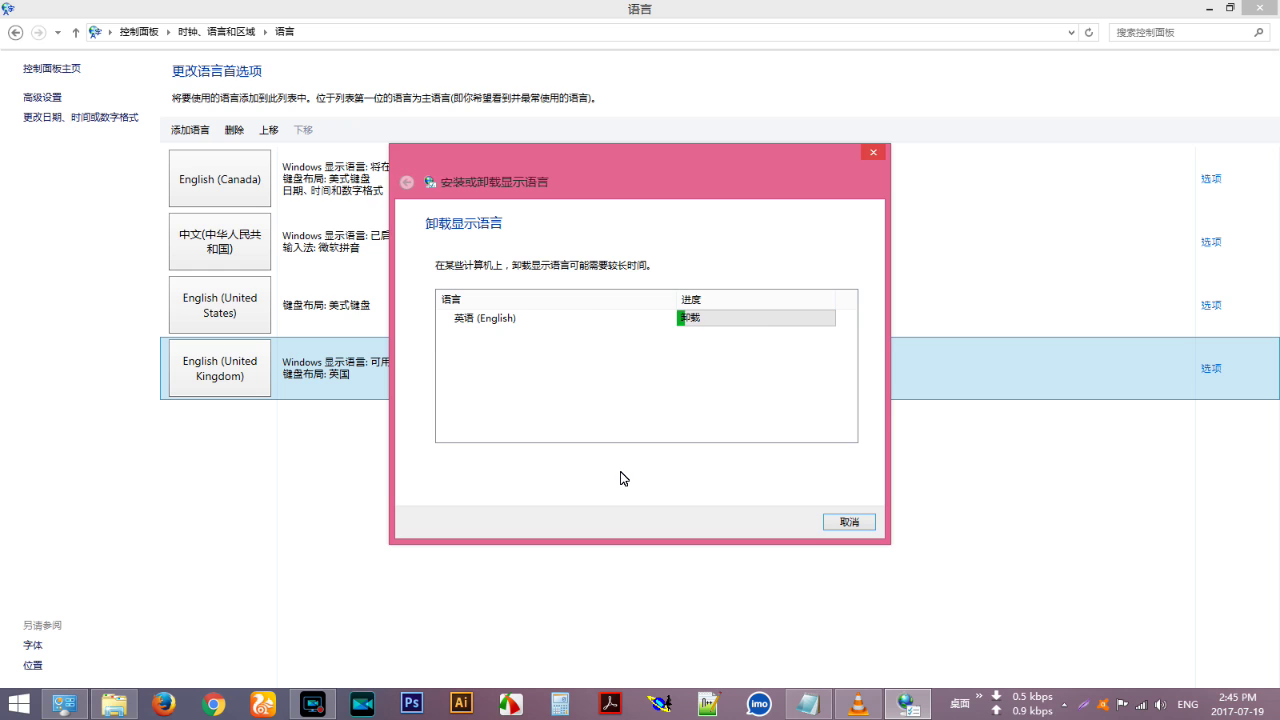
key("alt+F4")
key("y")
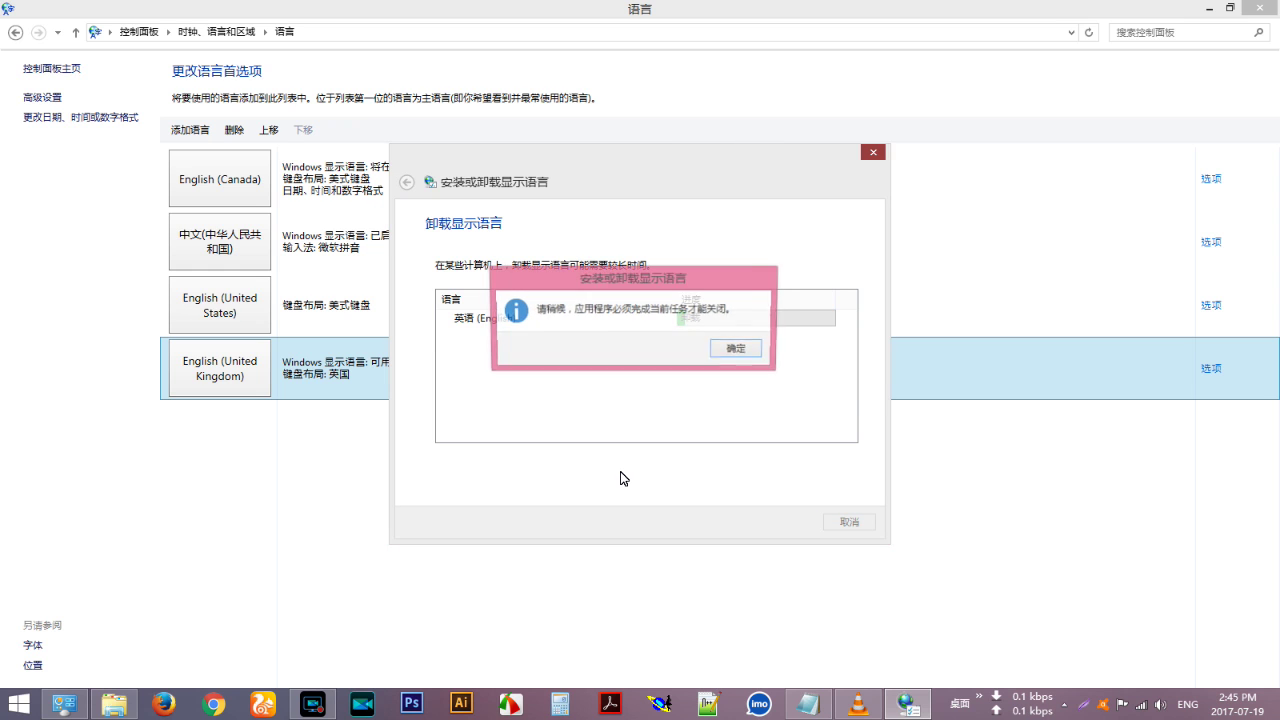
key("Return")
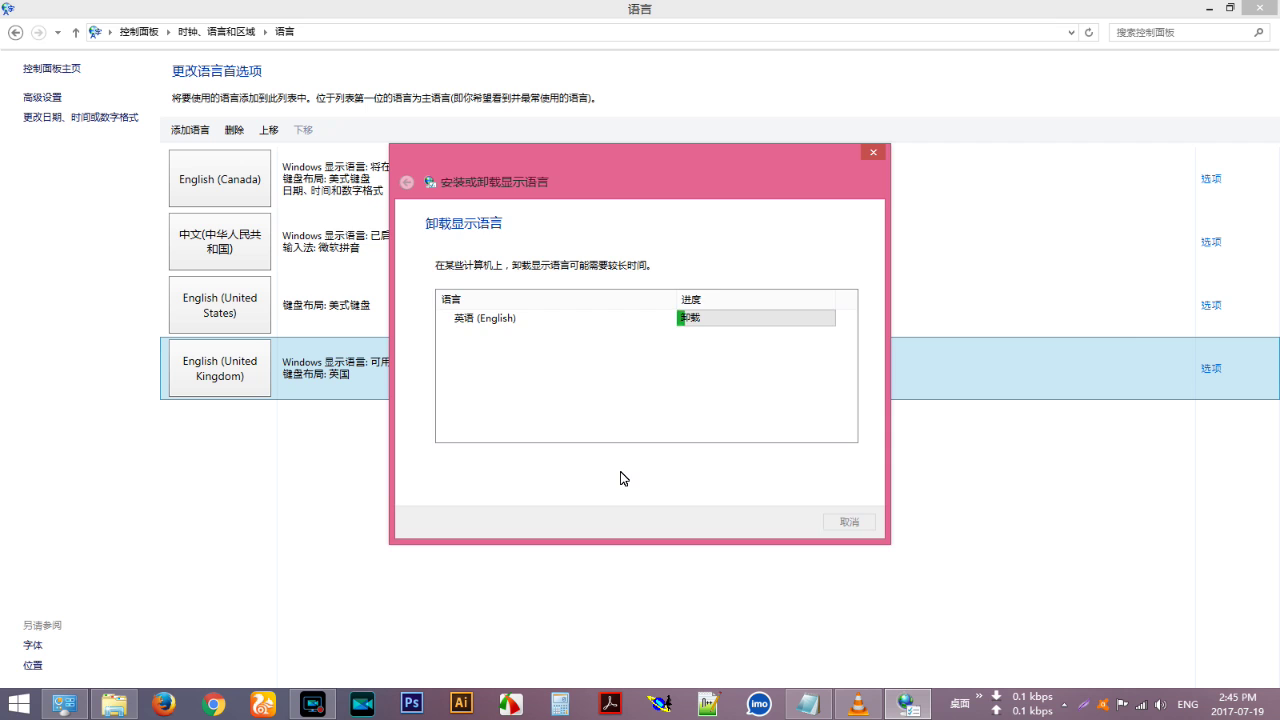
key("alt+F4")
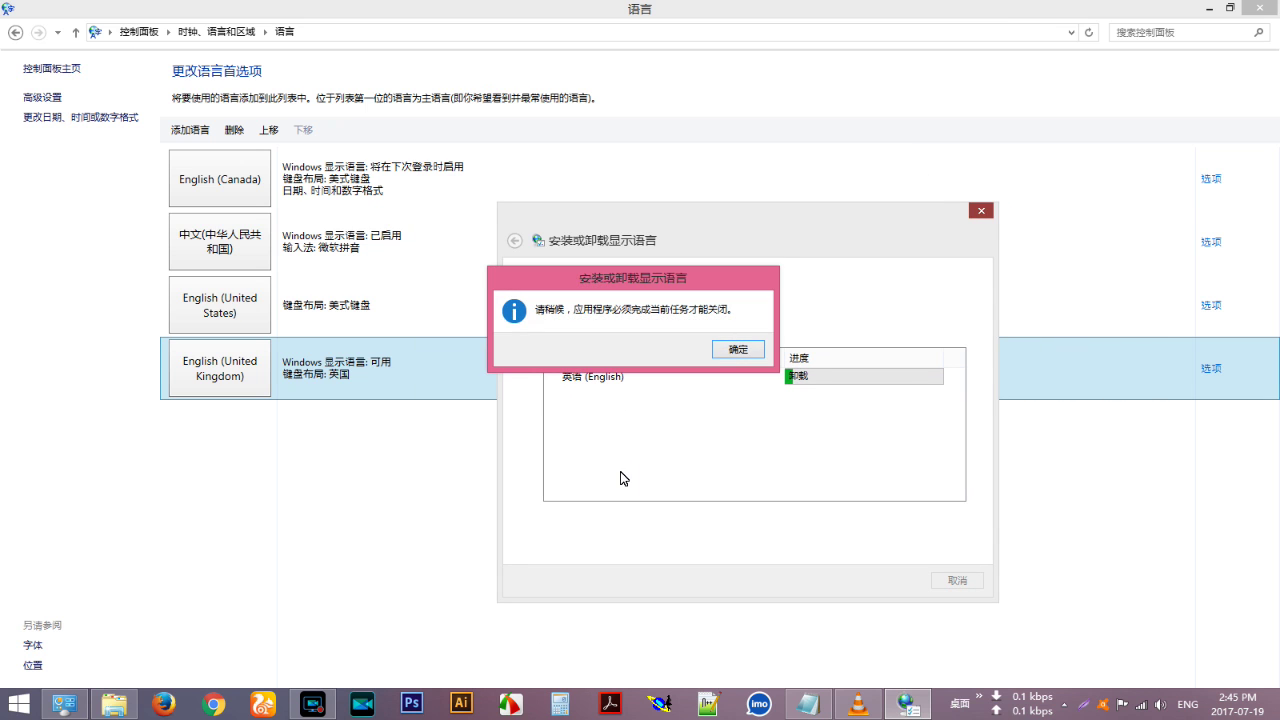
key("Return")
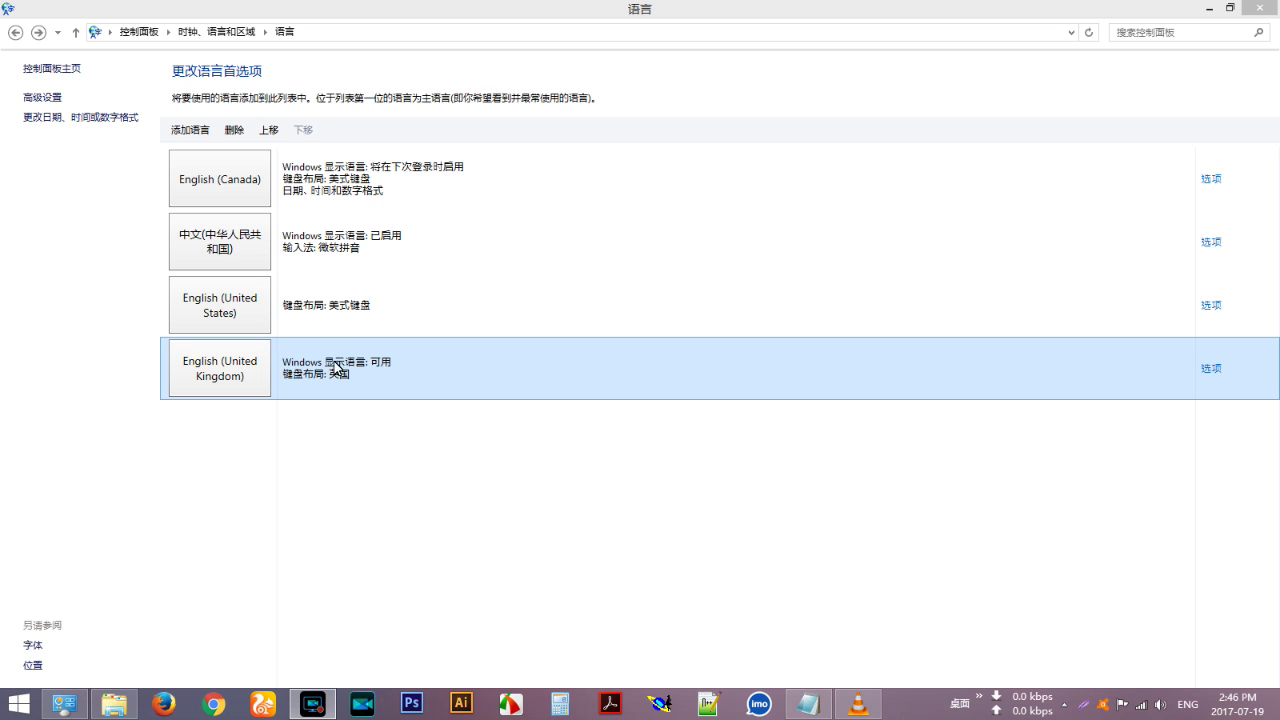
- Move English (United Kingdom) to the start of the language list, and put English (Canada) back above it as the primary language
left_click(320, 372)
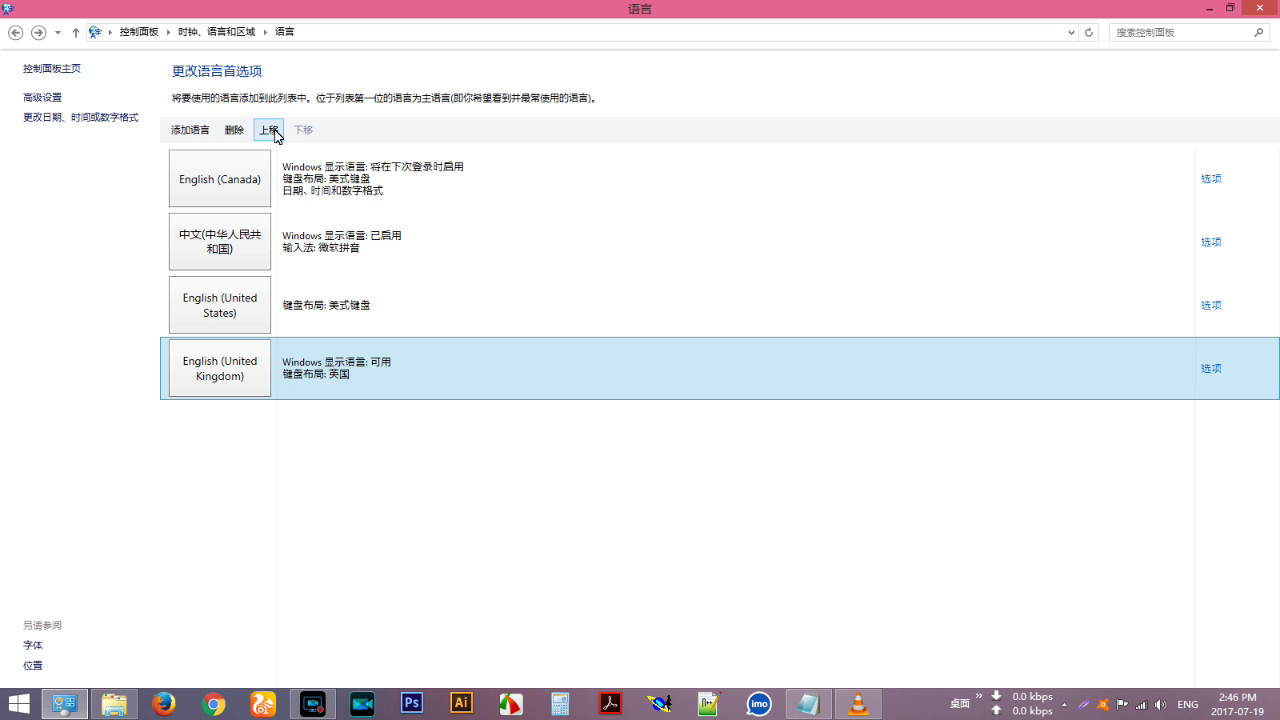
left_click(270, 130)
left_click(270, 130)
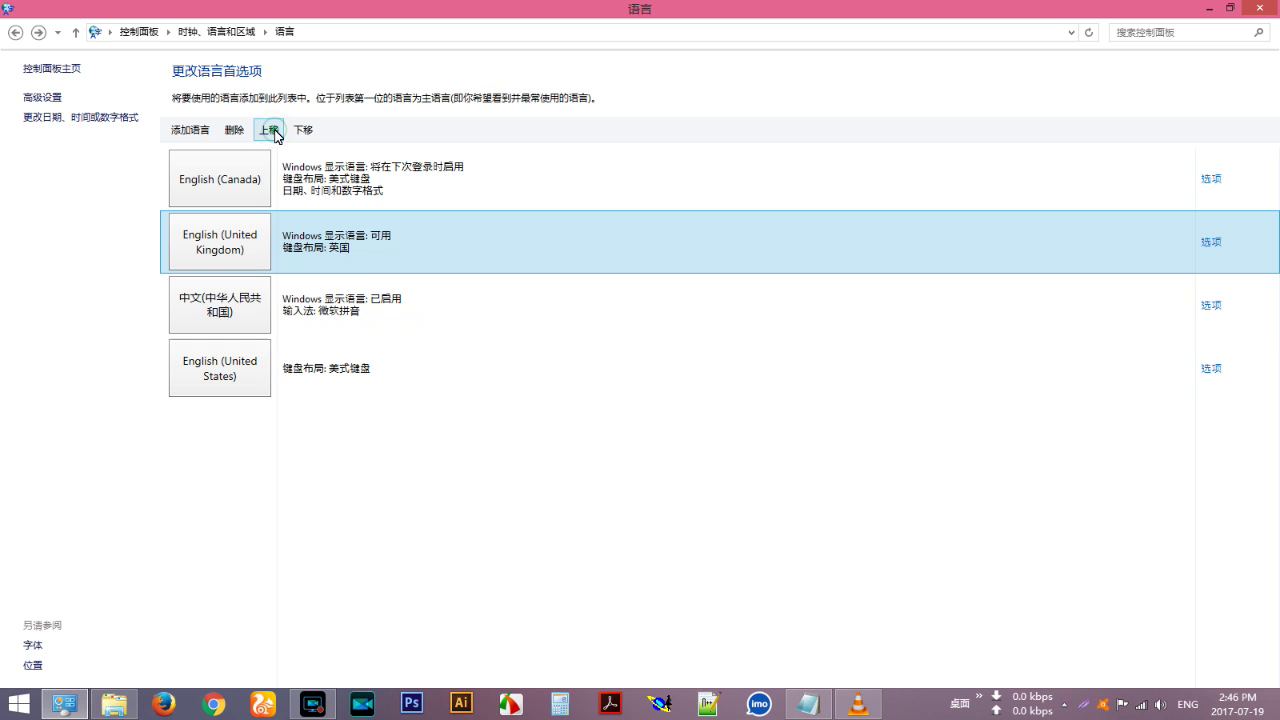
left_click(270, 130)
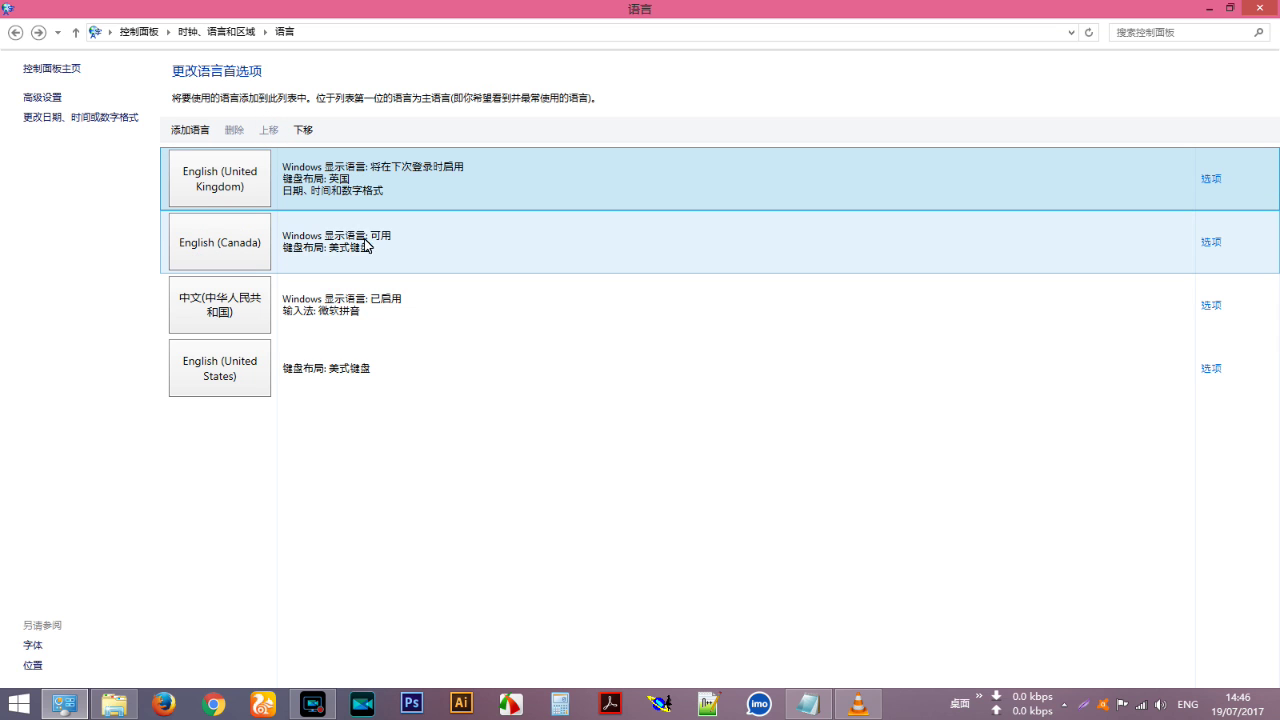
left_click(320, 247)
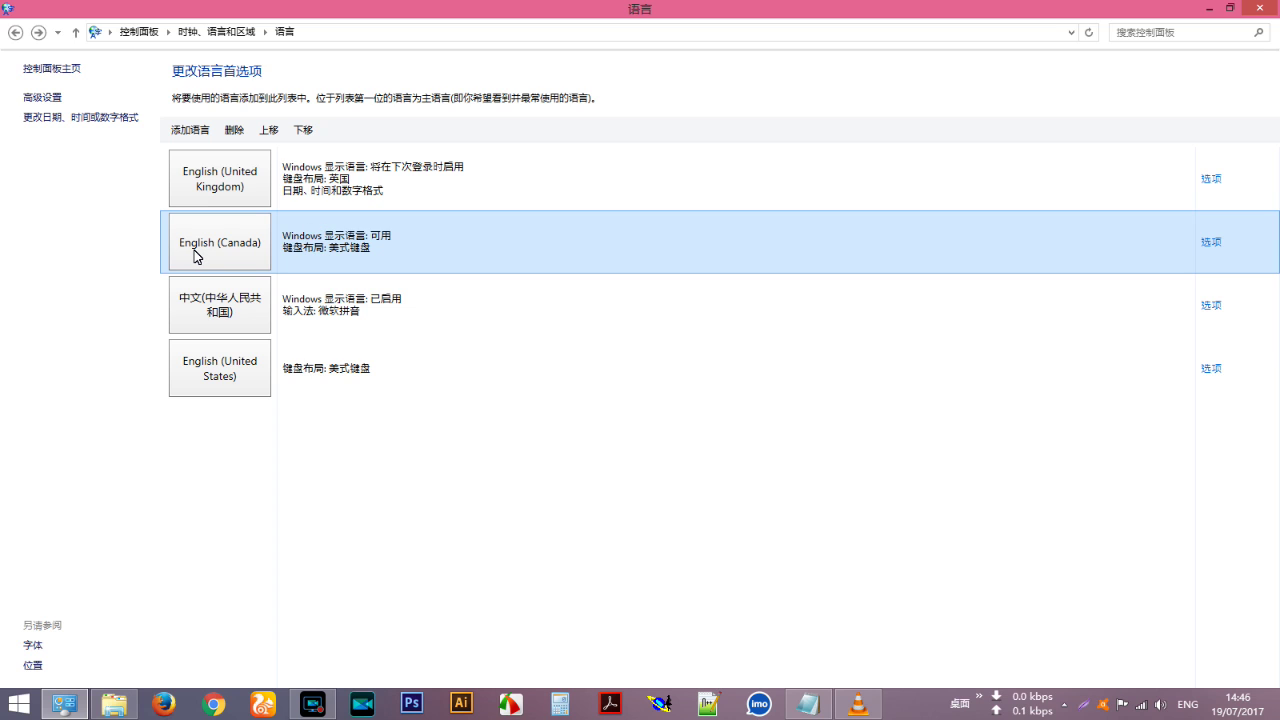
left_click(270, 130)
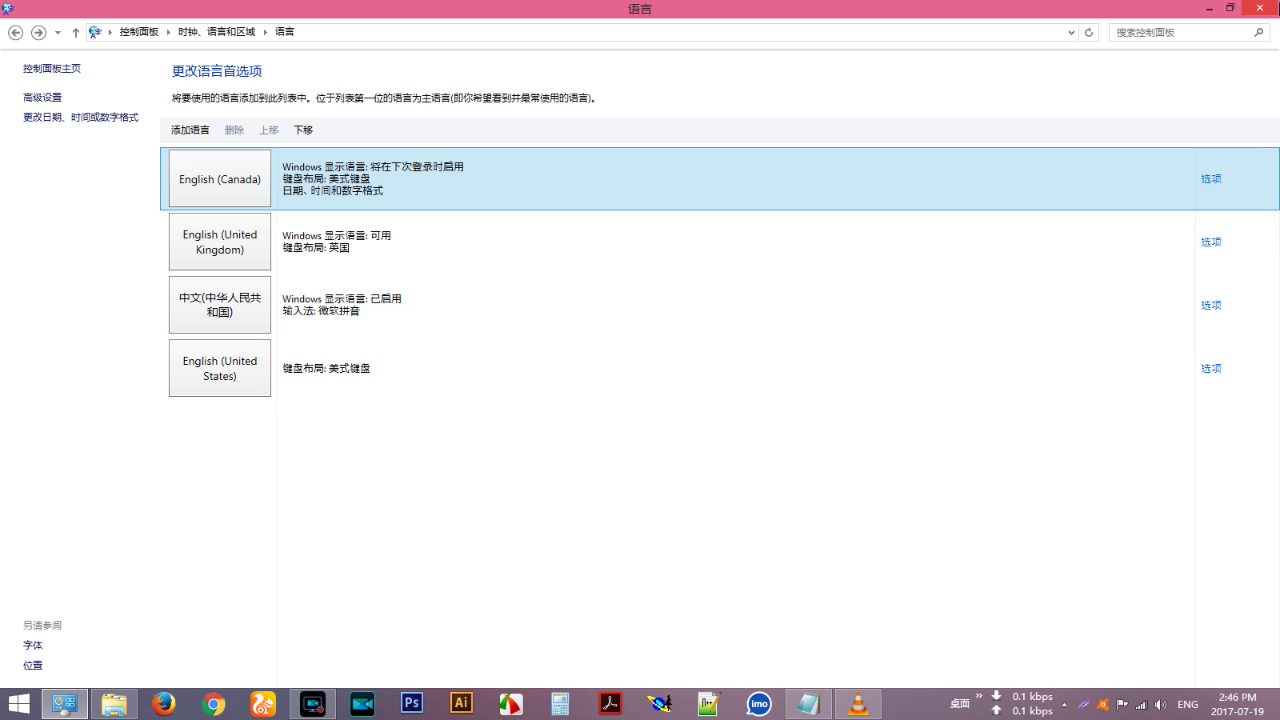
- Show the desktop and open the Start menu to reach the shut-down options
key("super+d")
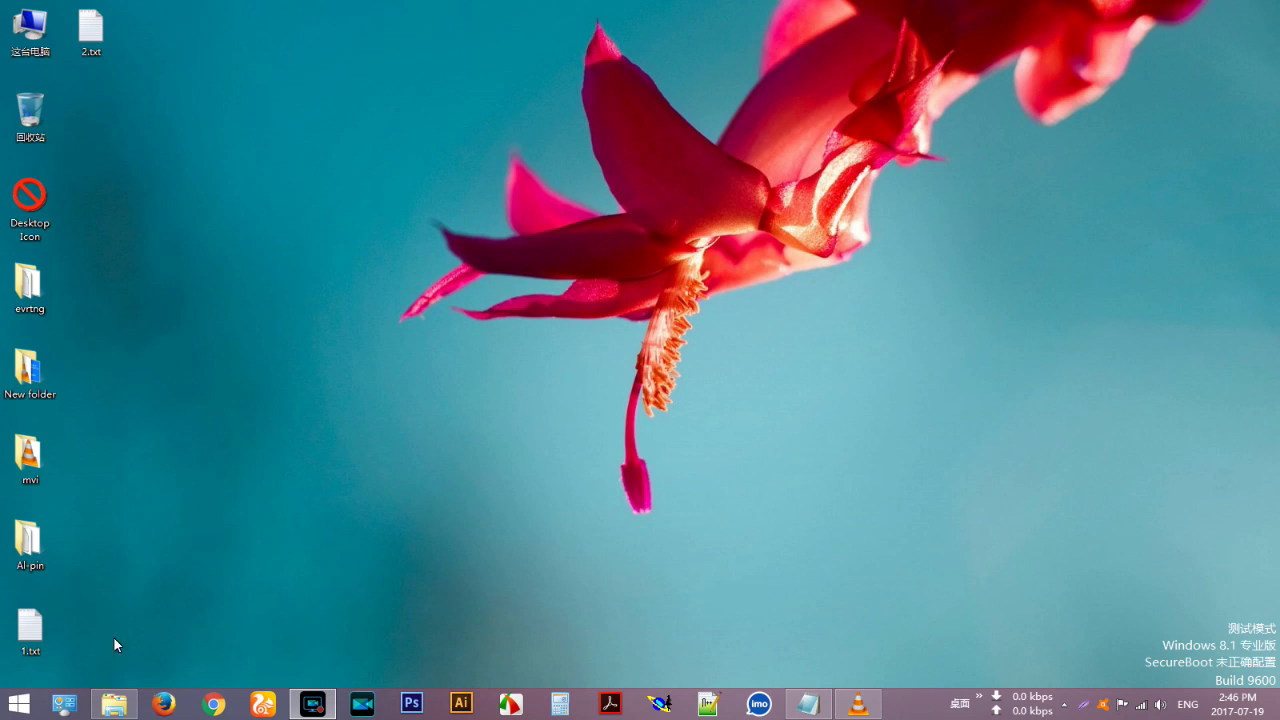
left_click(18, 704)
mouse_move(264, 667)
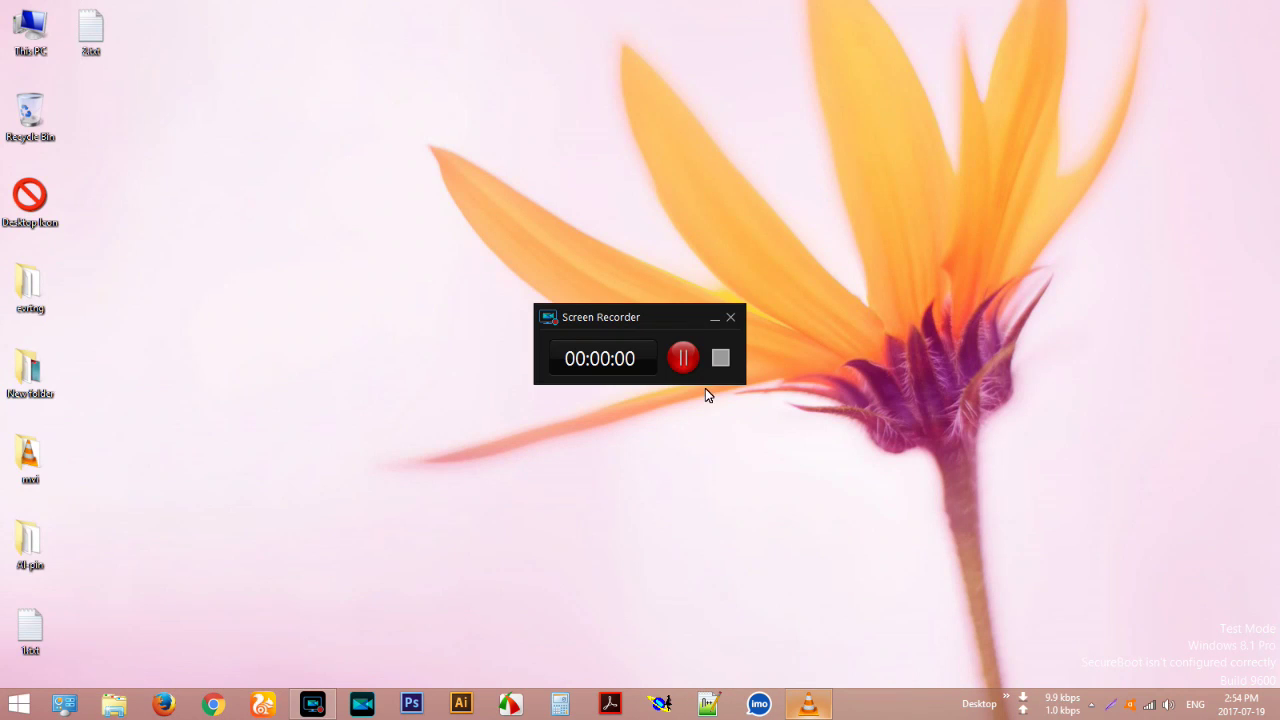
- Minimize the screen recorder and check the display language of the desktop context menu and the Start menu, refreshing the desktop
left_click(712, 316)
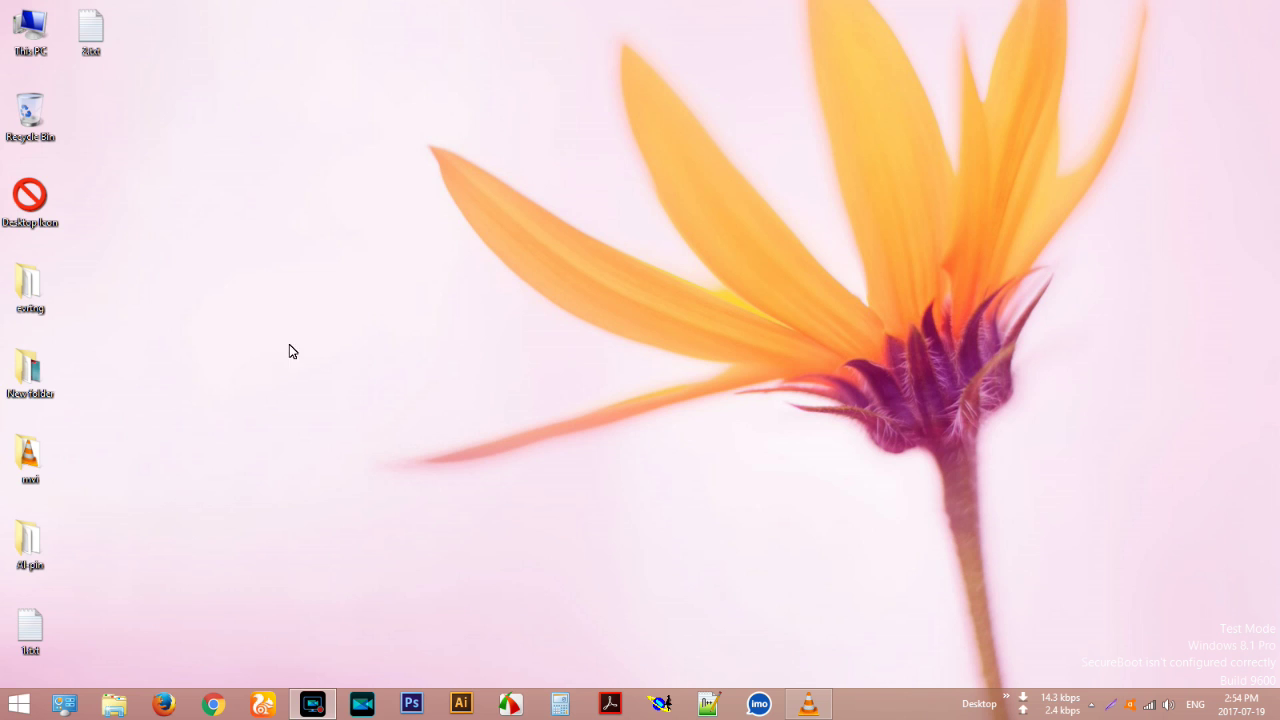
right_click(279, 170)
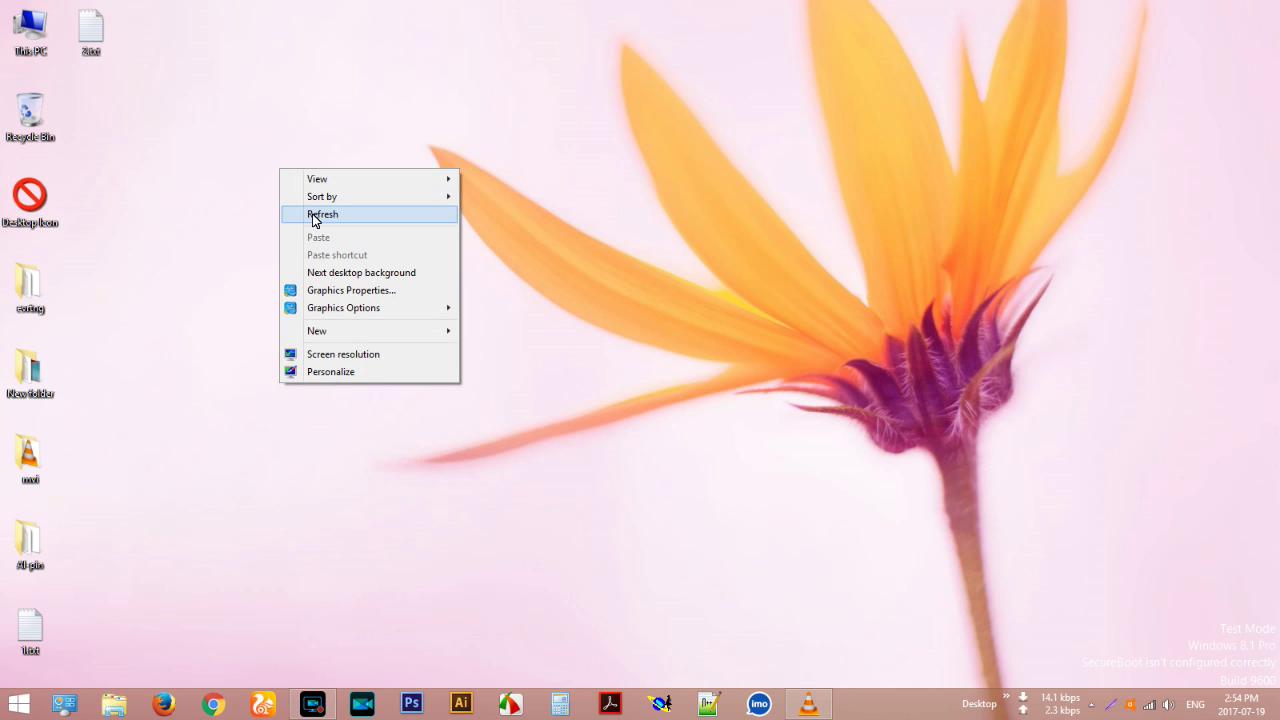
left_click(313, 216)
right_click(261, 189)
left_click(306, 232)
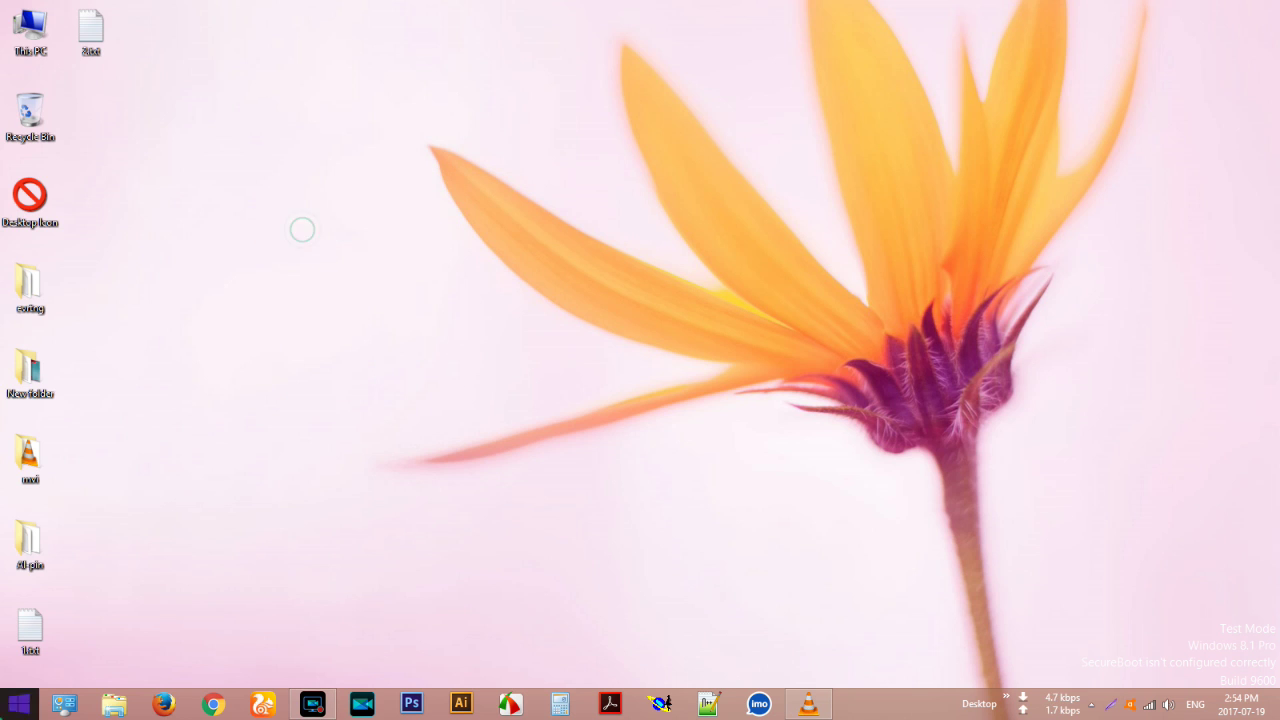
key("super")
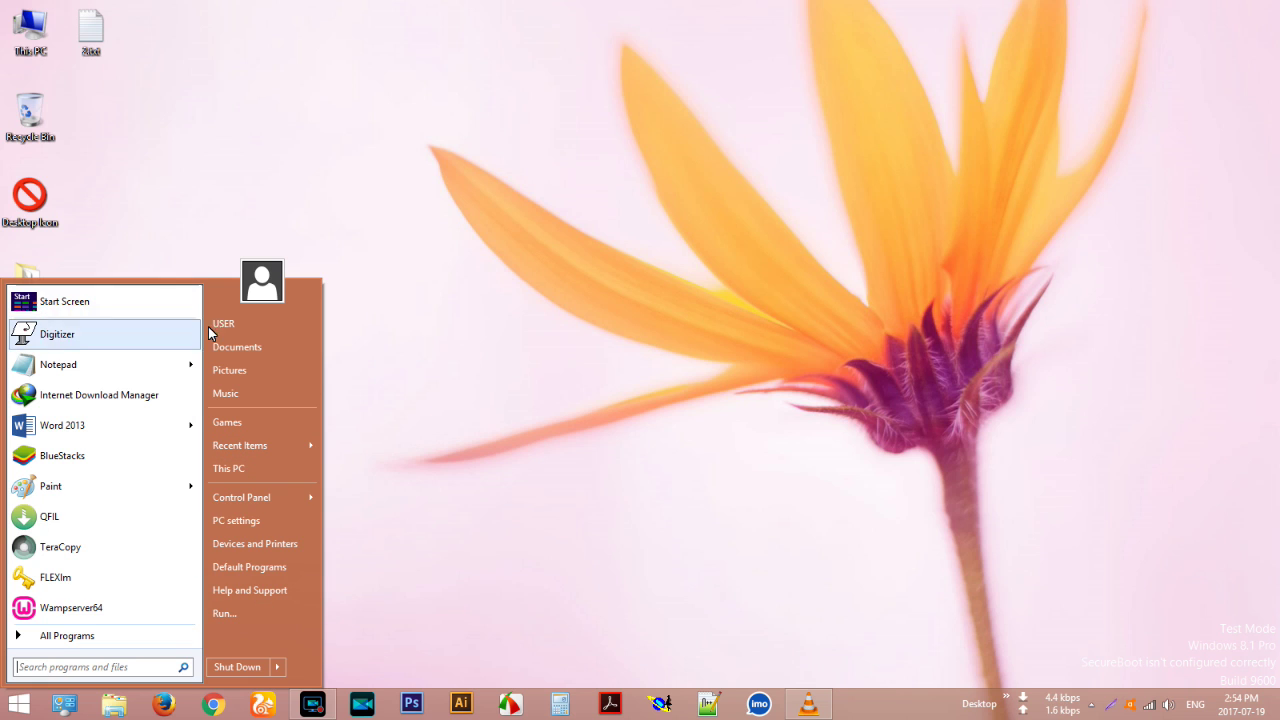
right_click(483, 606)
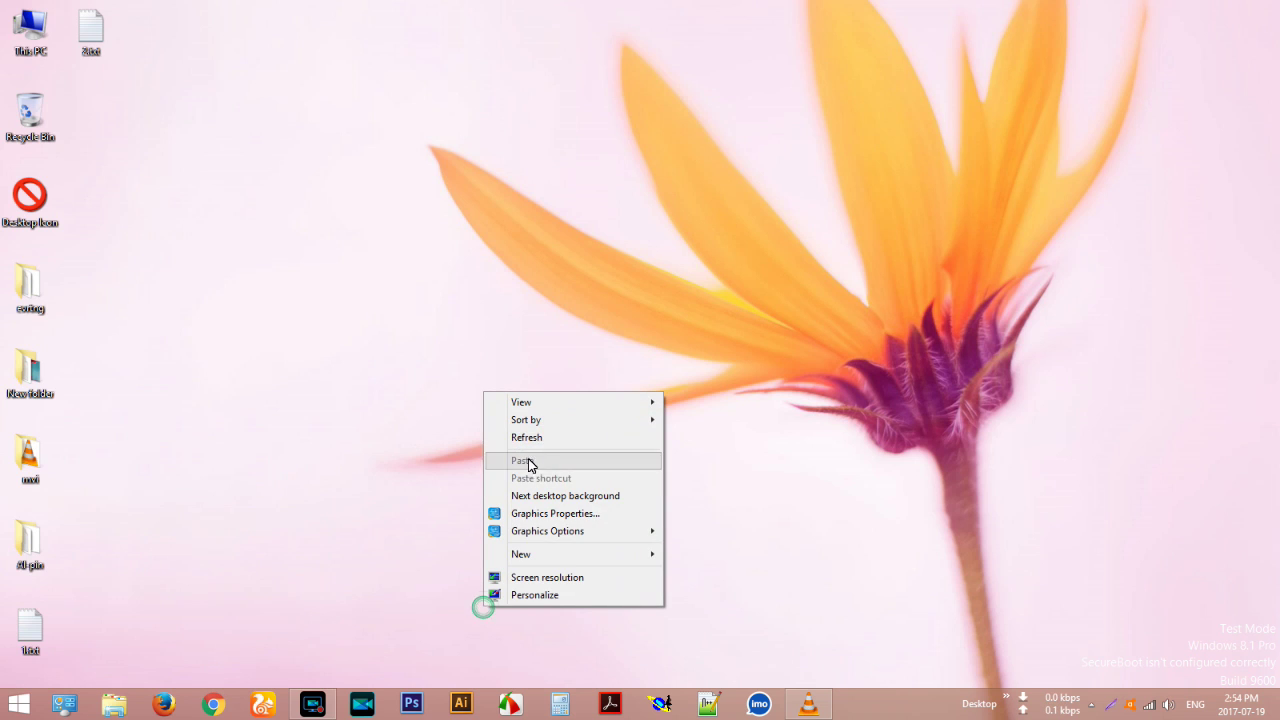
left_click(531, 437)
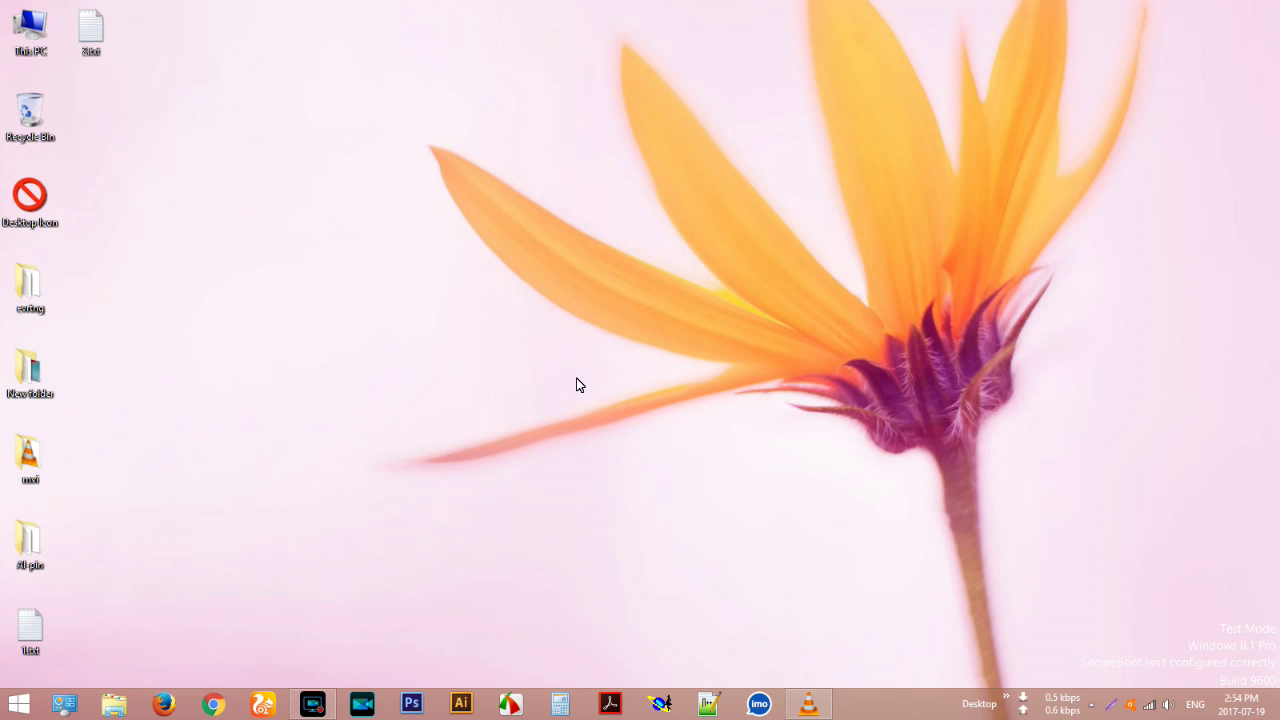
right_click(248, 192)
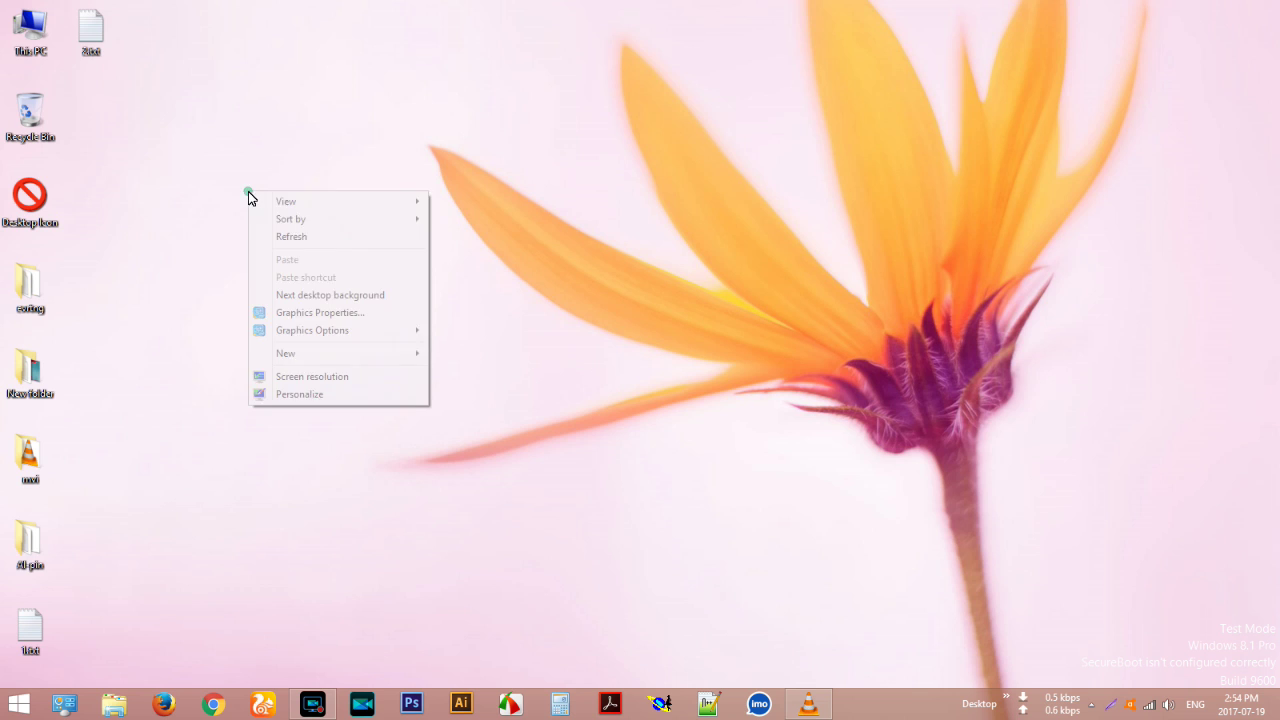
left_click(302, 237)
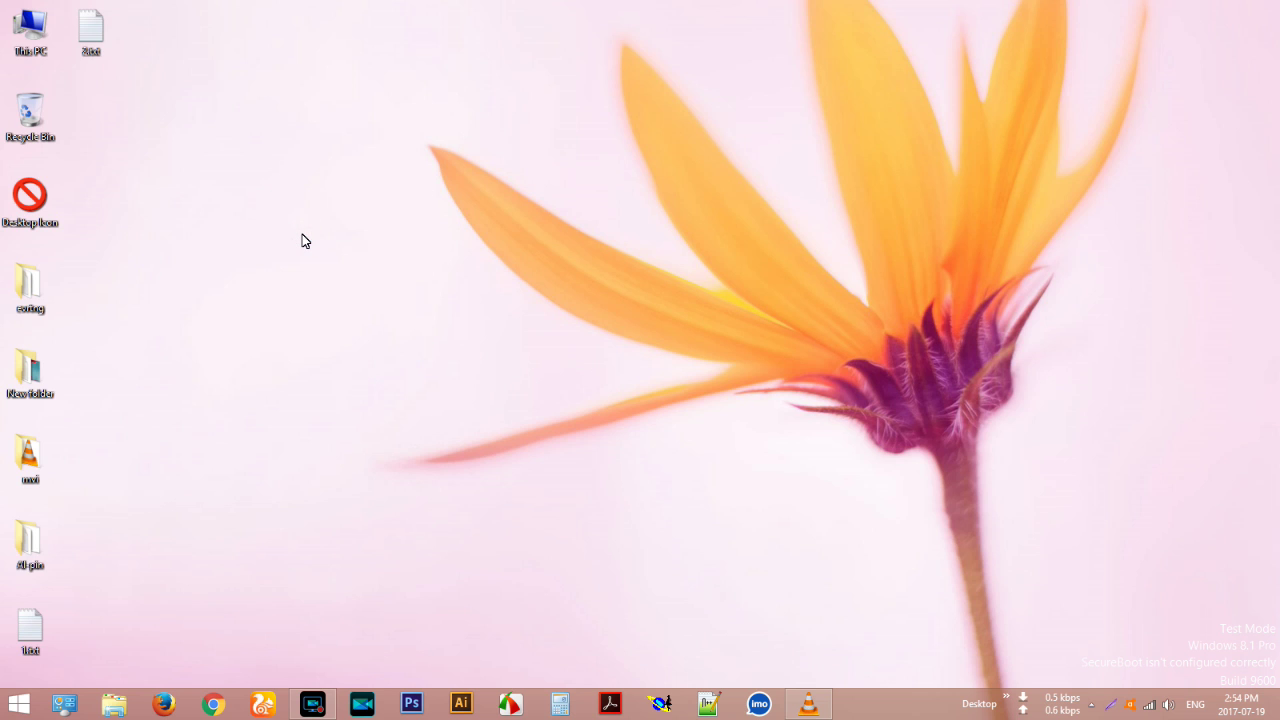